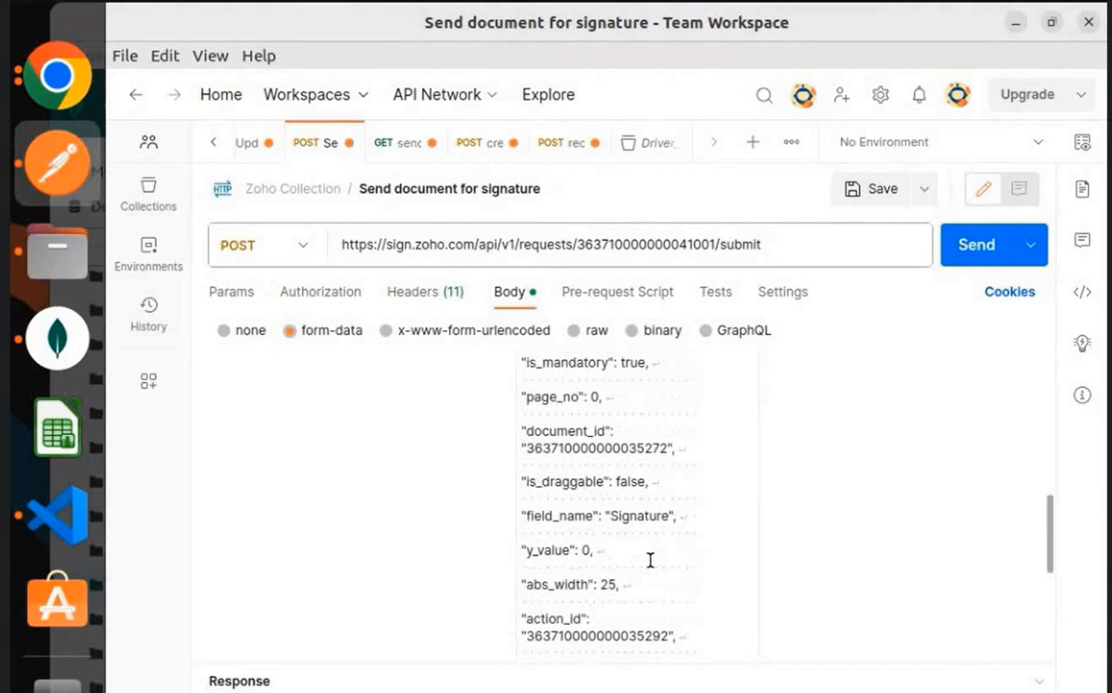
scroll(650, 560, down, 3)
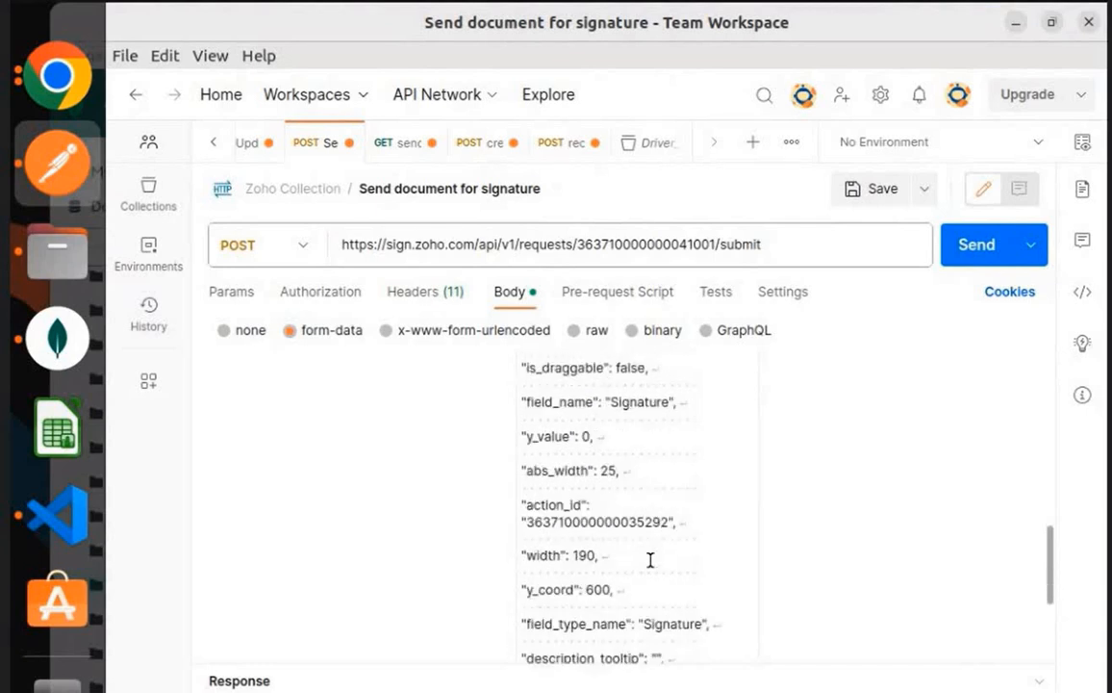
double_click(547, 501)
double_click(618, 522)
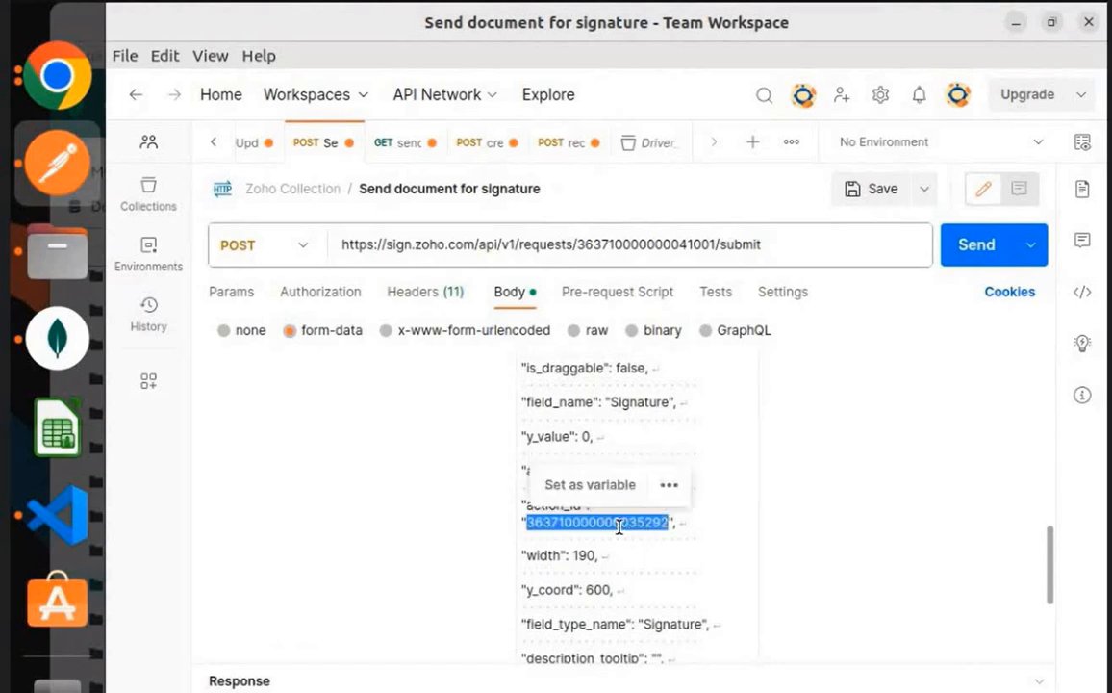
key(ctrl+v)
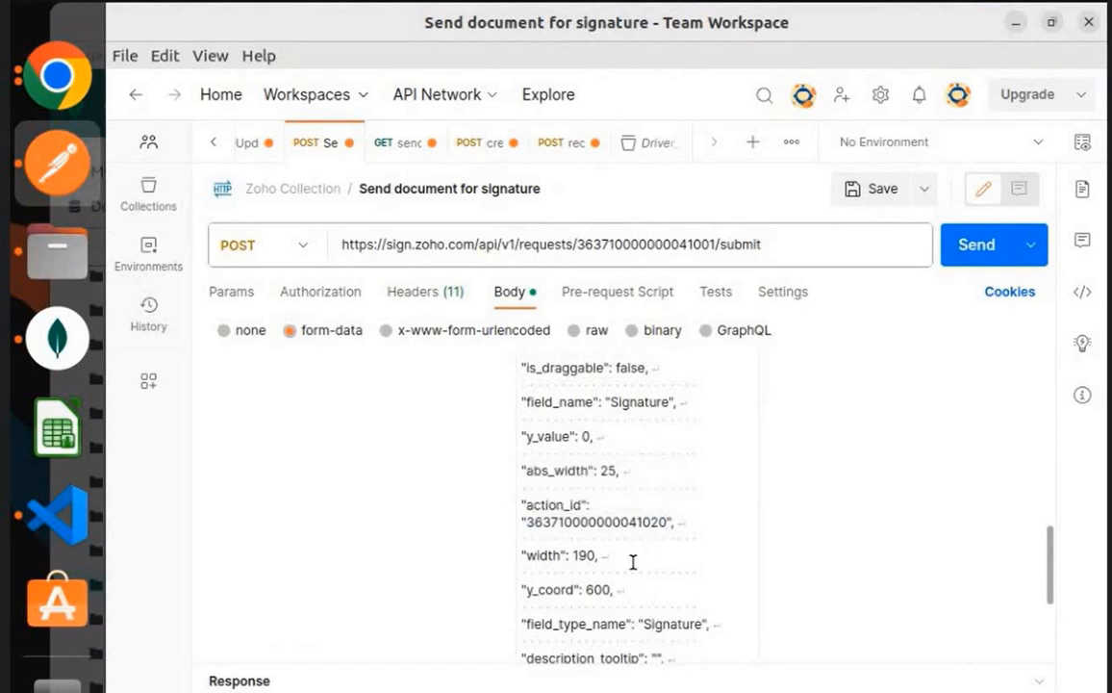
Try an x_coord of 140 for the Signature field and restore it to 150
scroll(635, 562, down, 4)
scroll(633, 562, down, 1)
scroll(633, 561, up, 10)
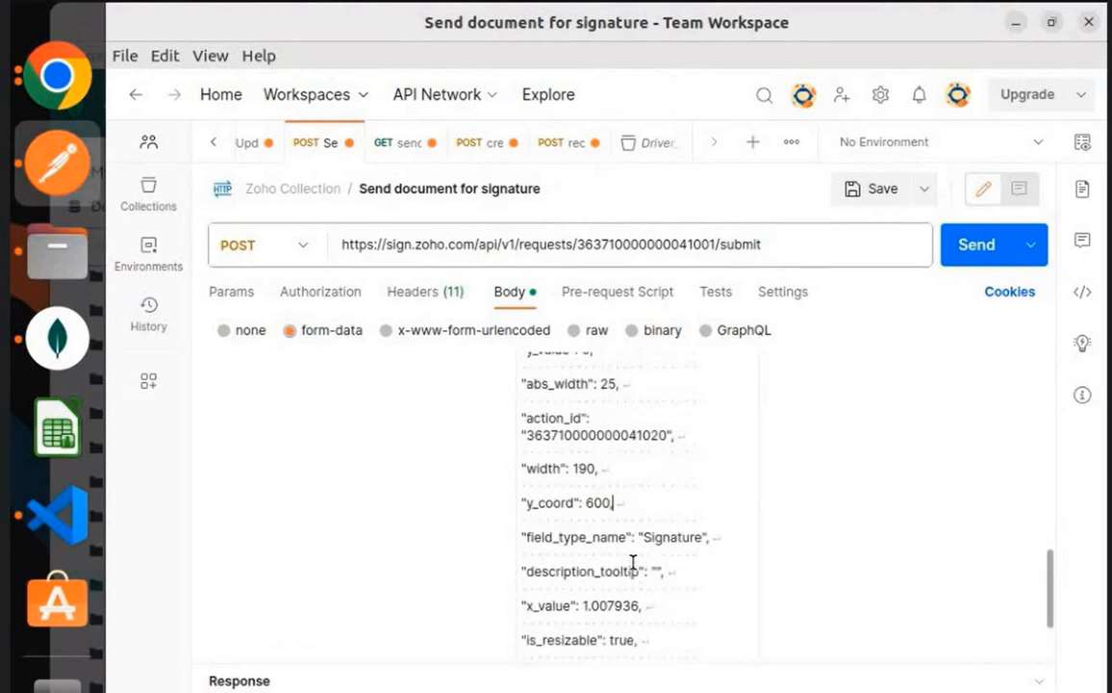
scroll(633, 562, up, 6)
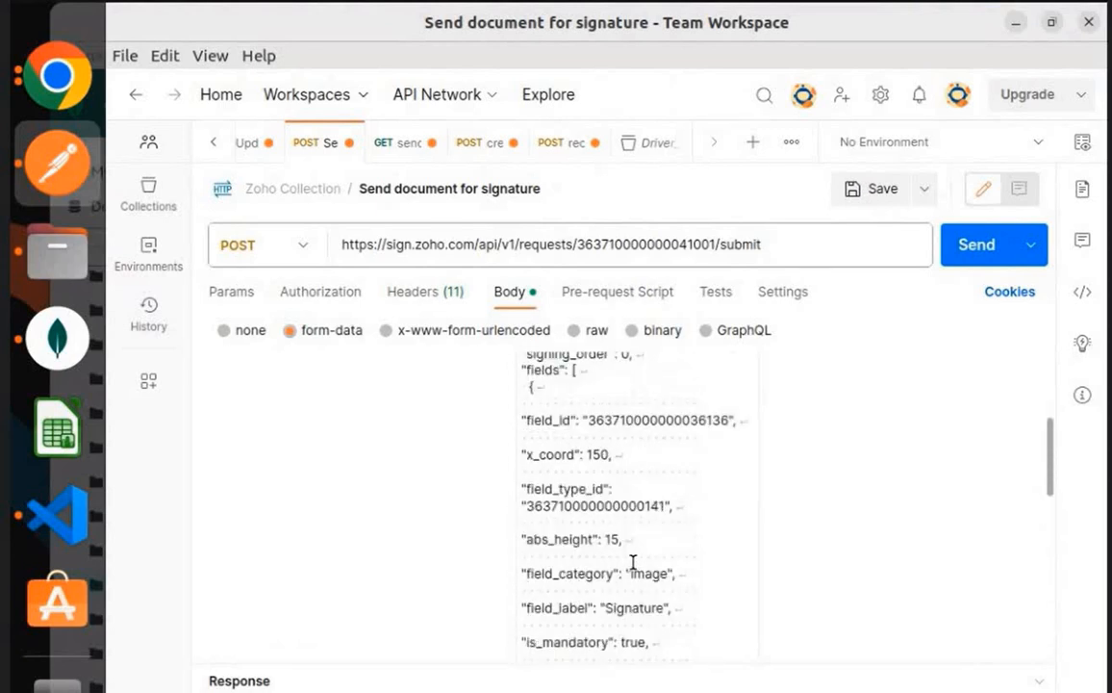
double_click(548, 535)
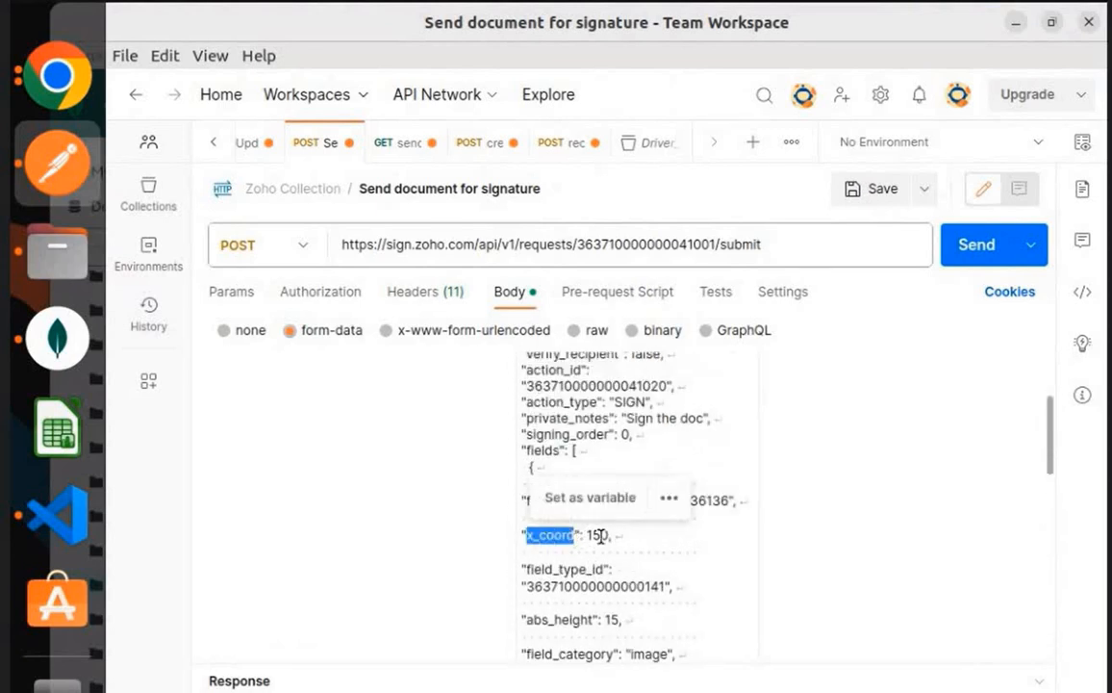
double_click(597, 535)
click(600, 536)
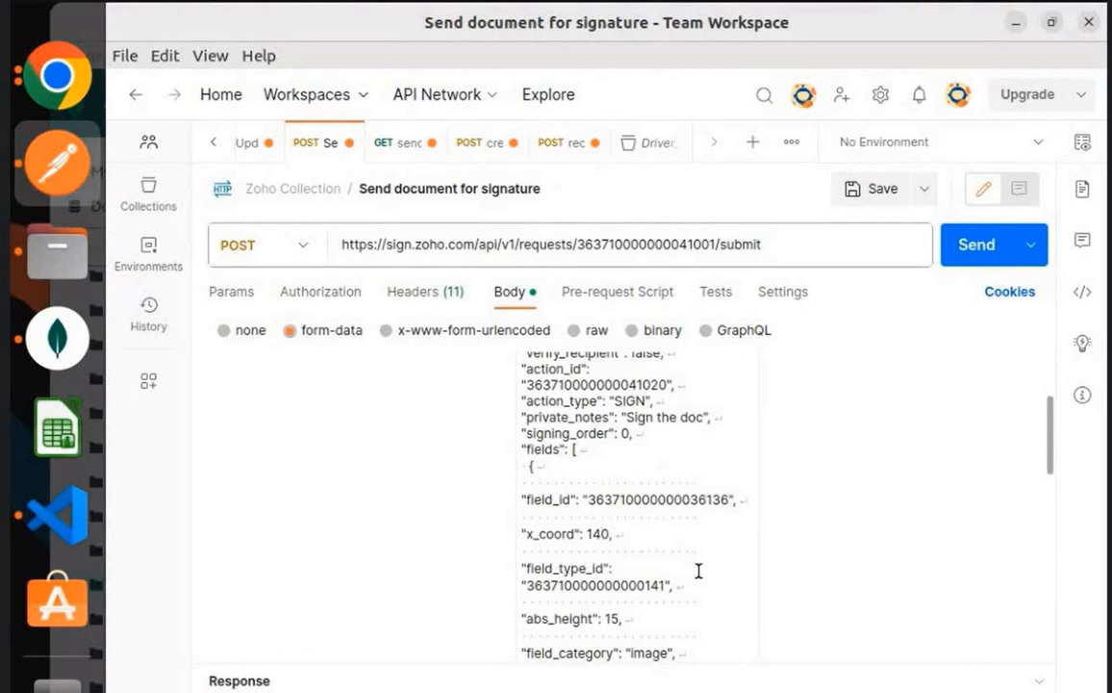
scroll(699, 570, down, 3)
scroll(698, 571, up, 5)
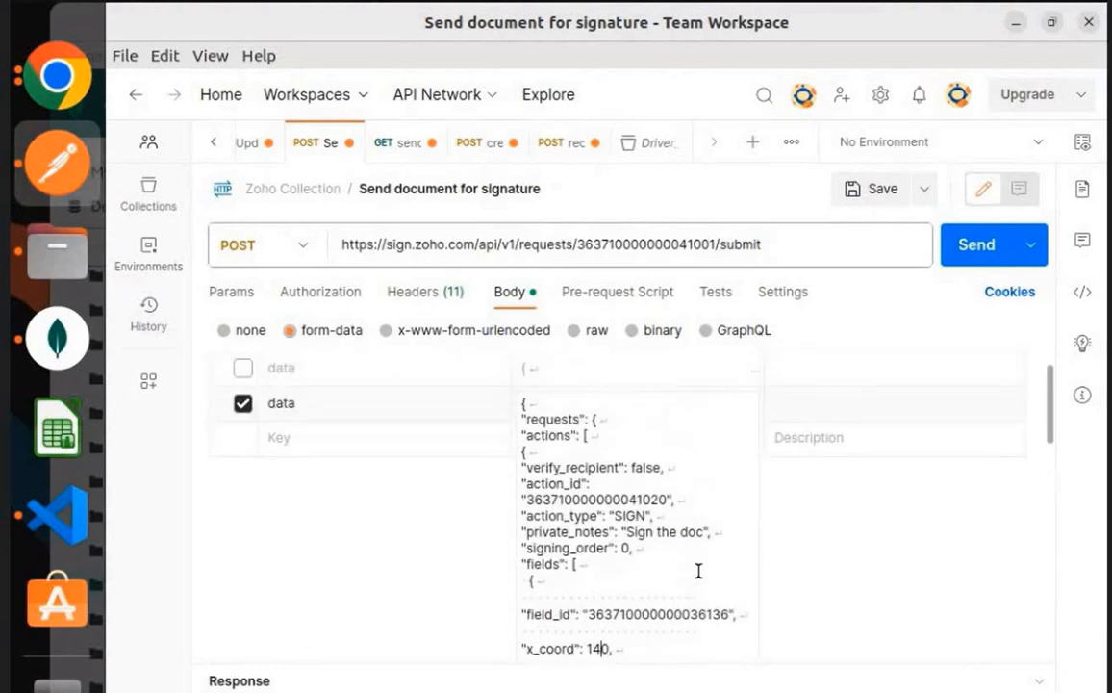
scroll(698, 571, down, 3)
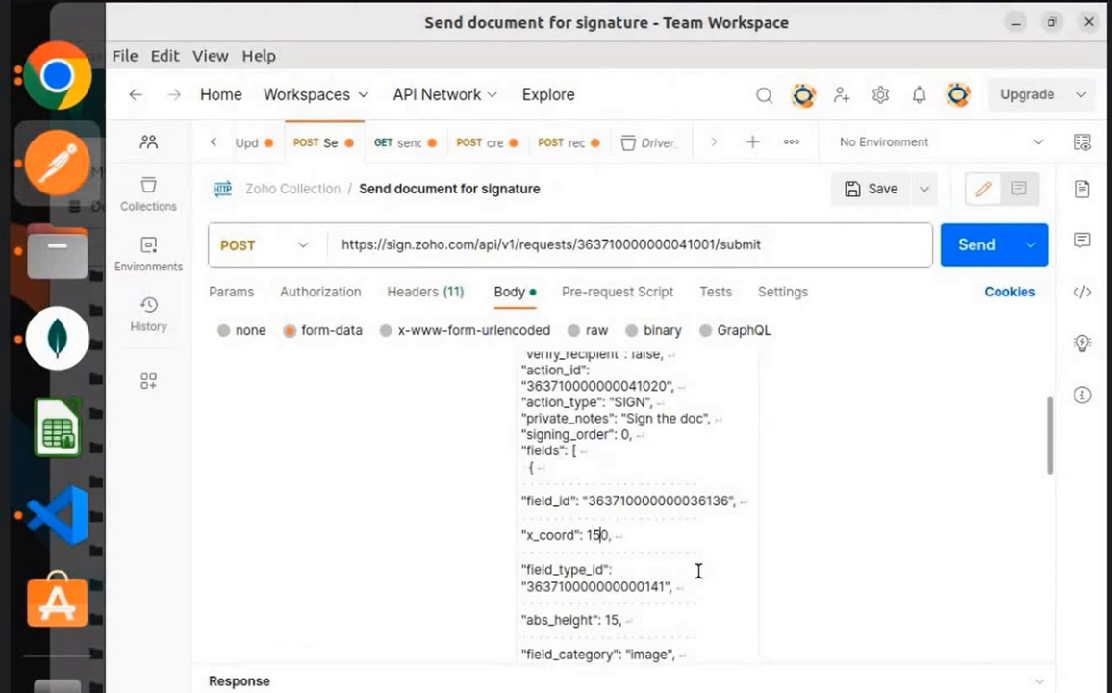
Open the Upload File request from the Zoho Collection to reach its response
scroll(698, 570, down, 4)
scroll(698, 570, up, 1)
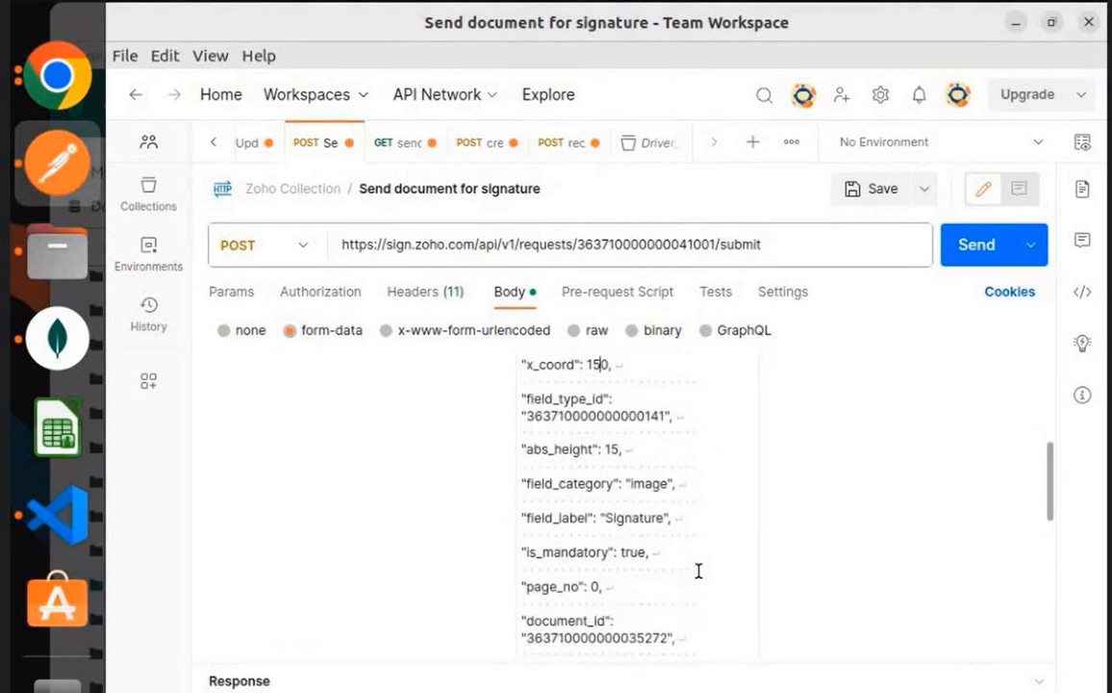
scroll(699, 571, down, 5)
scroll(698, 570, down, 4)
click(148, 193)
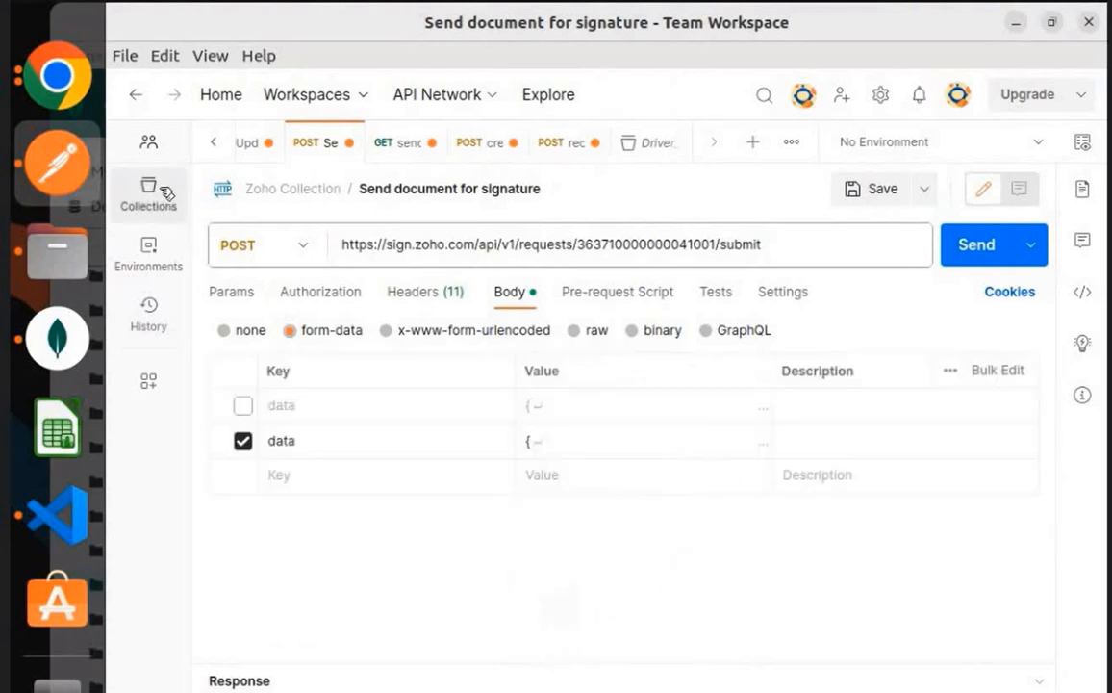
click(358, 372)
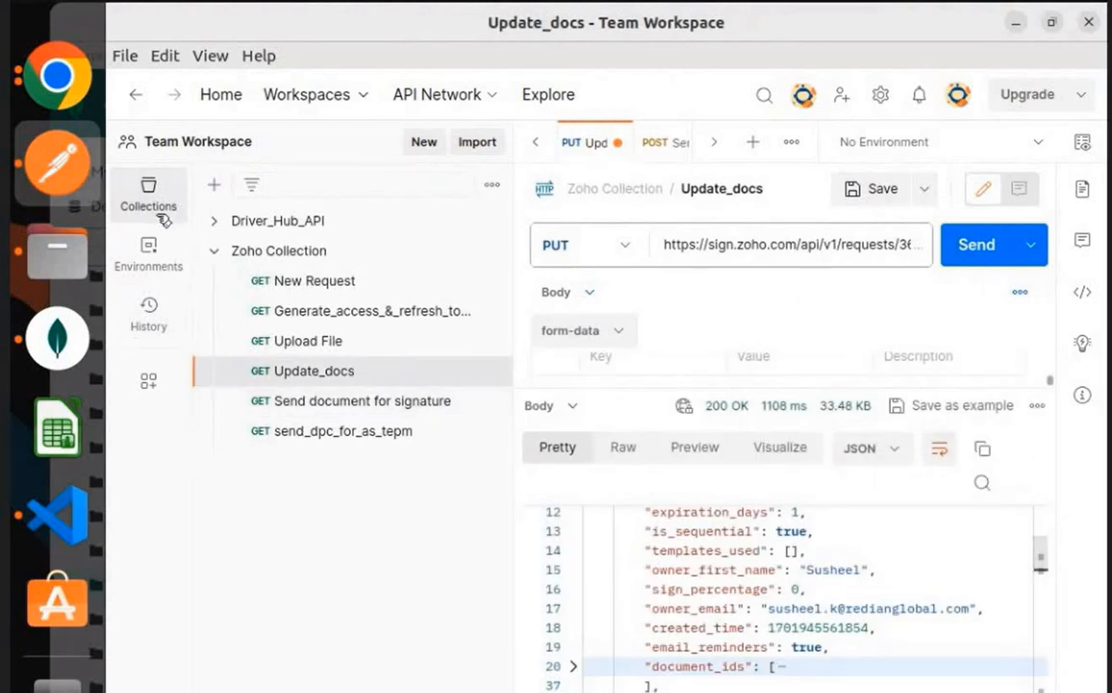
click(303, 341)
click(148, 193)
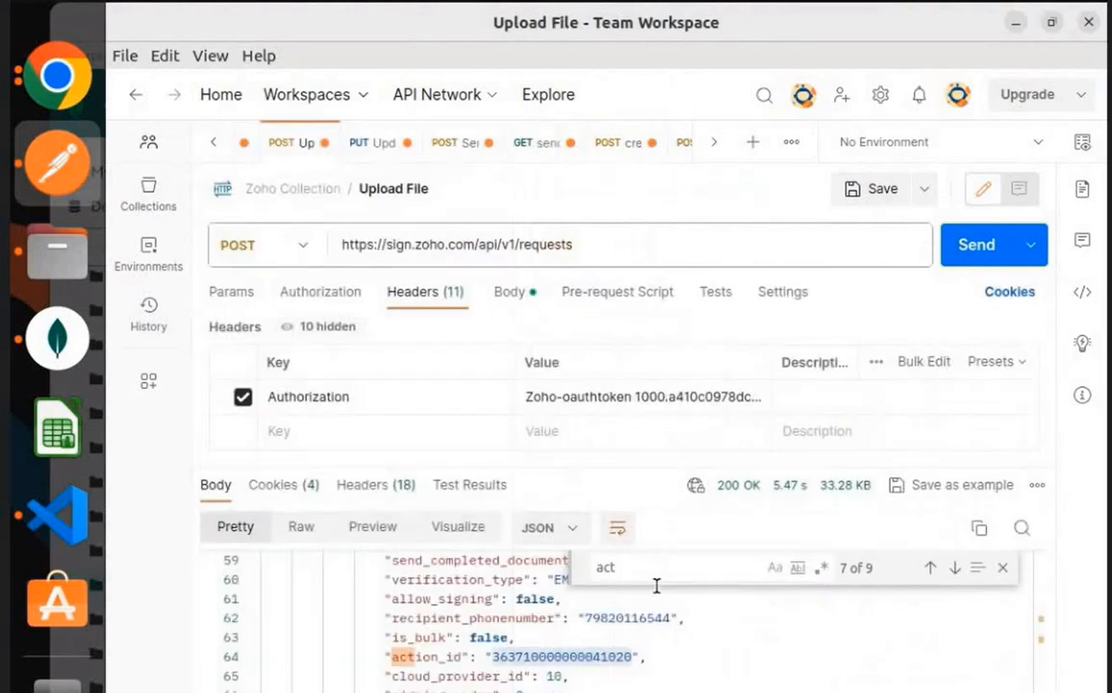
Search the Upload File response for "docu" and copy the document ID
key(ctrl+a)
key(BackSpace)
text(do)
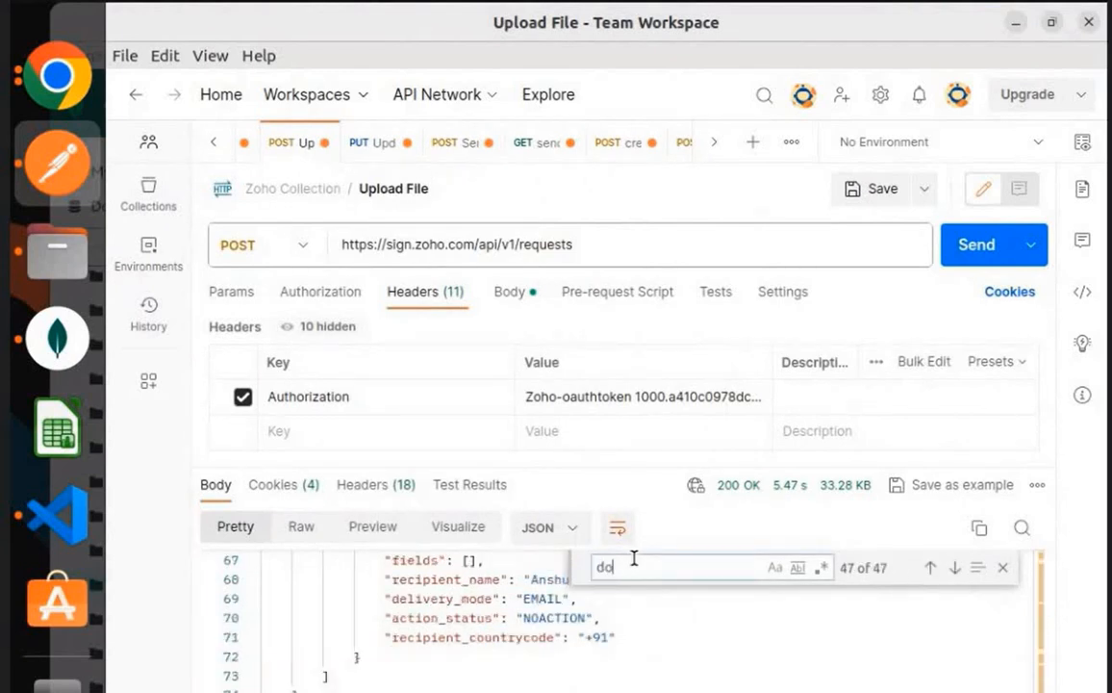
text(cu)
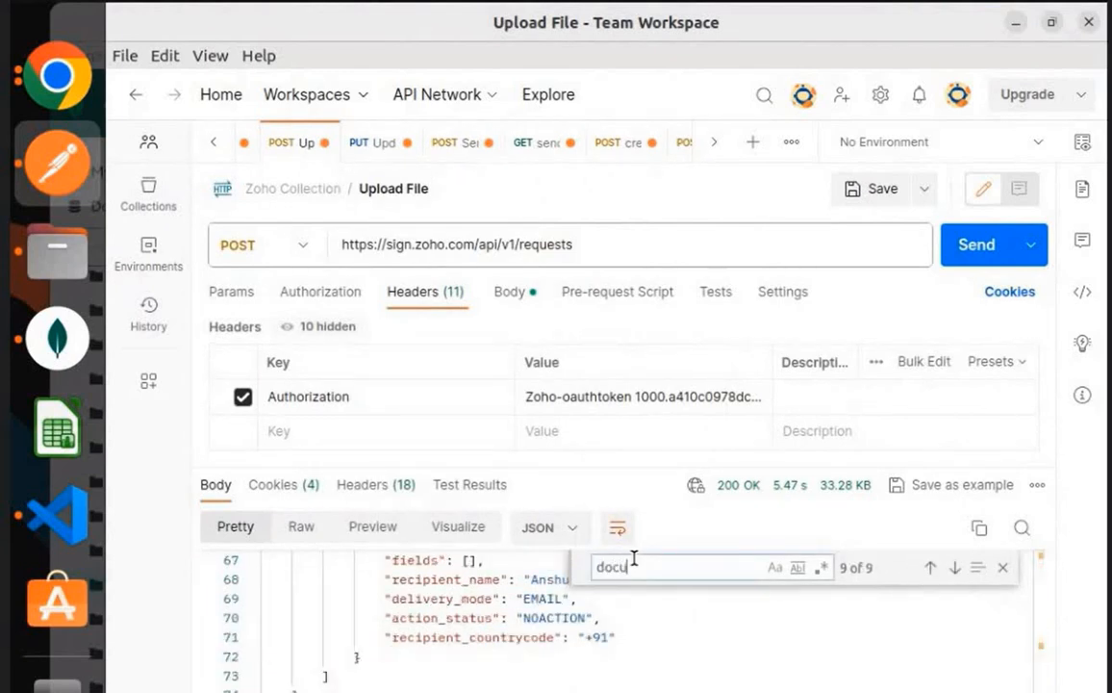
key(Return)
key(Return)
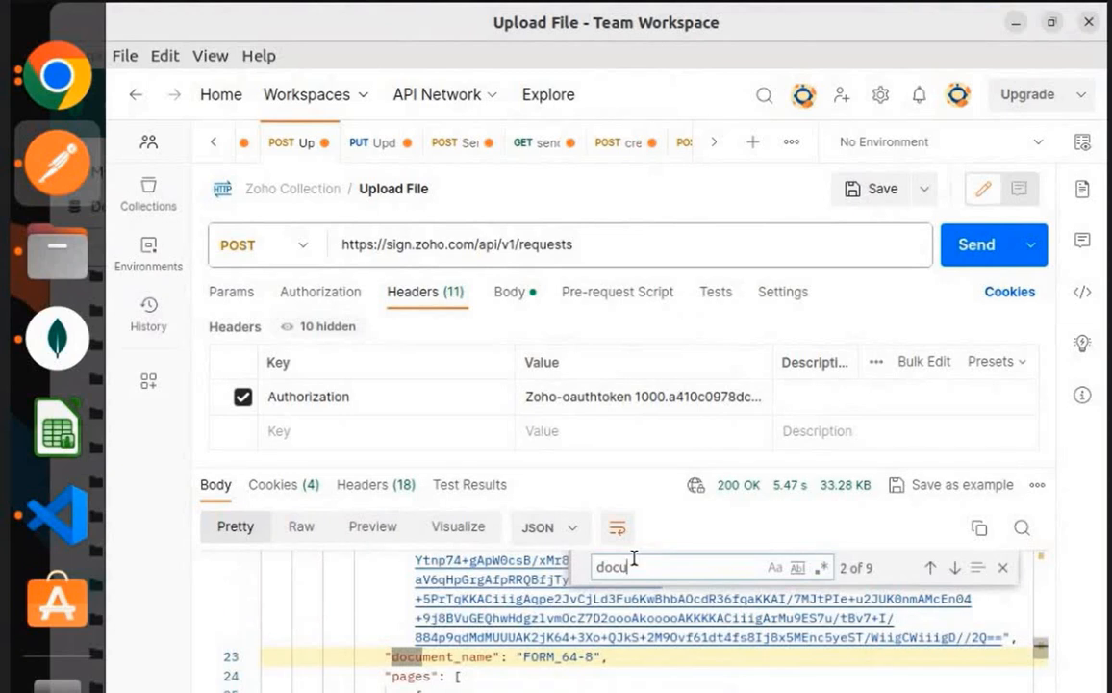
key(Return)
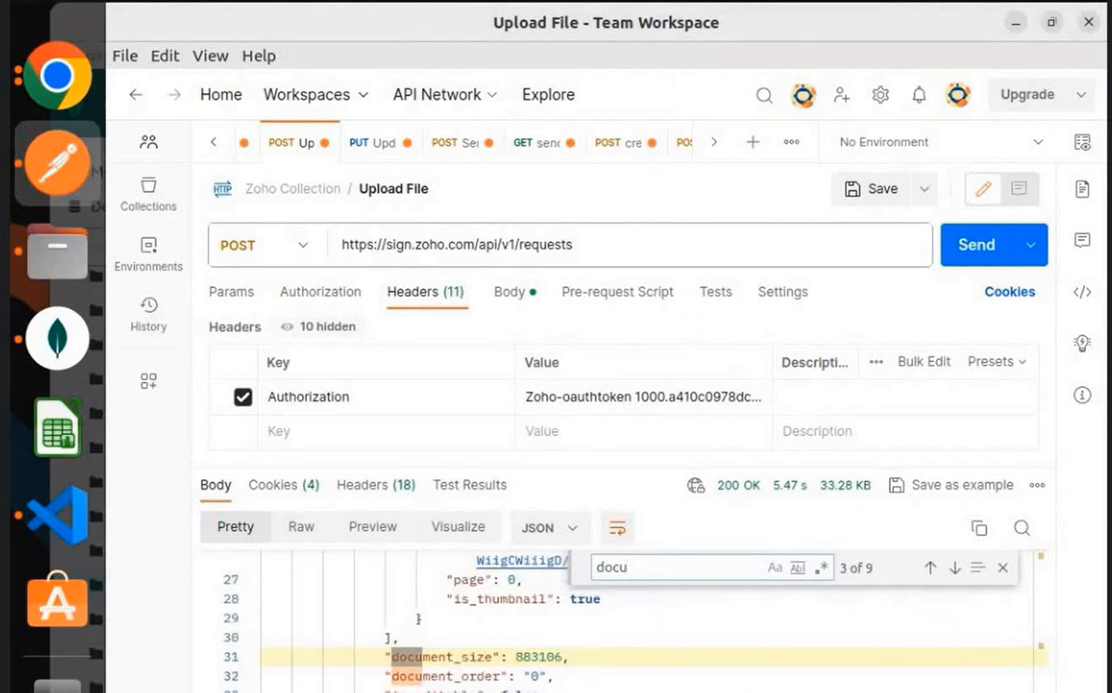
click(635, 639)
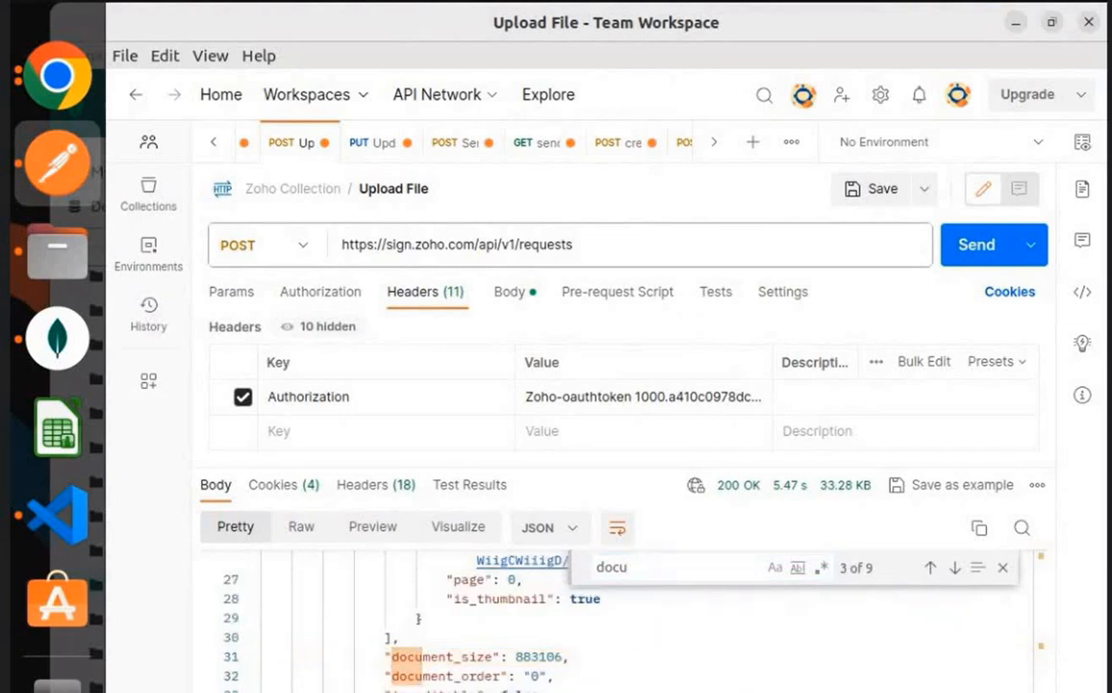
Reopen the Send document for signature request from the Zoho Collection
click(151, 196)
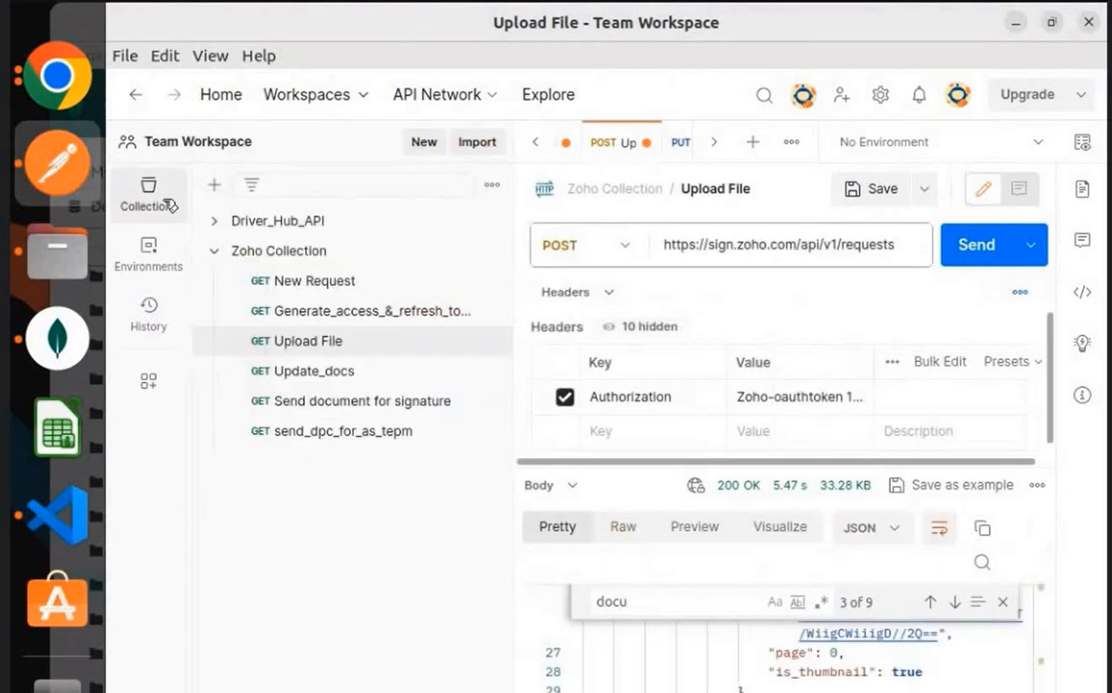
click(356, 387)
click(154, 202)
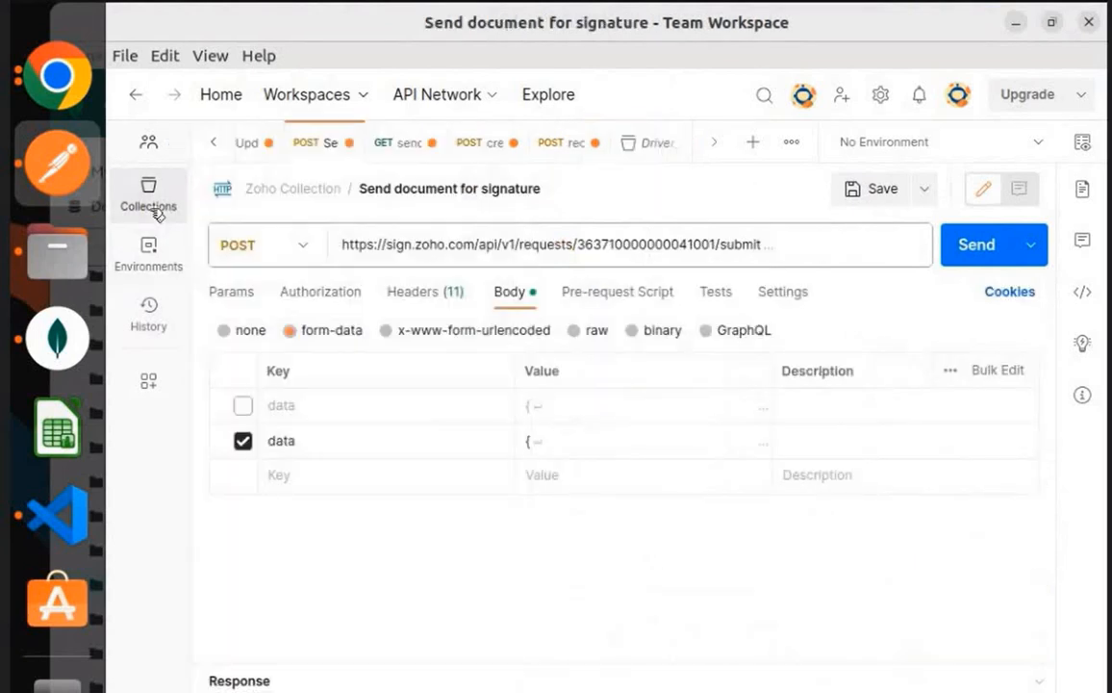
click(621, 440)
scroll(638, 530, down, 6)
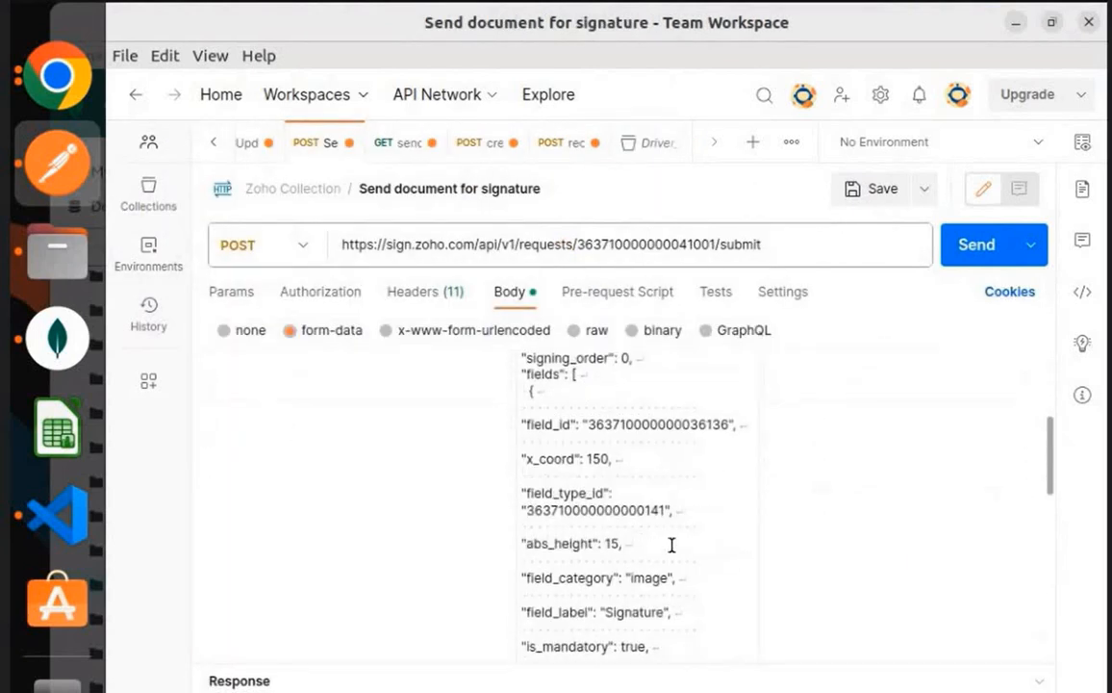
scroll(672, 545, down, 1)
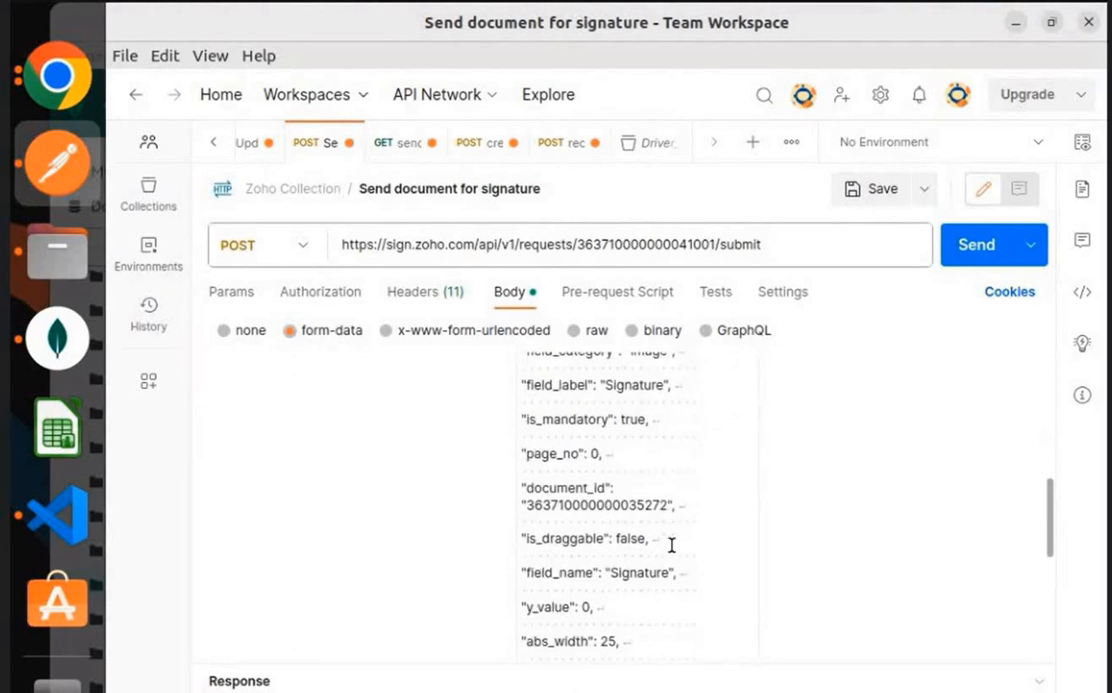
double_click(588, 510)
click(495, 489)
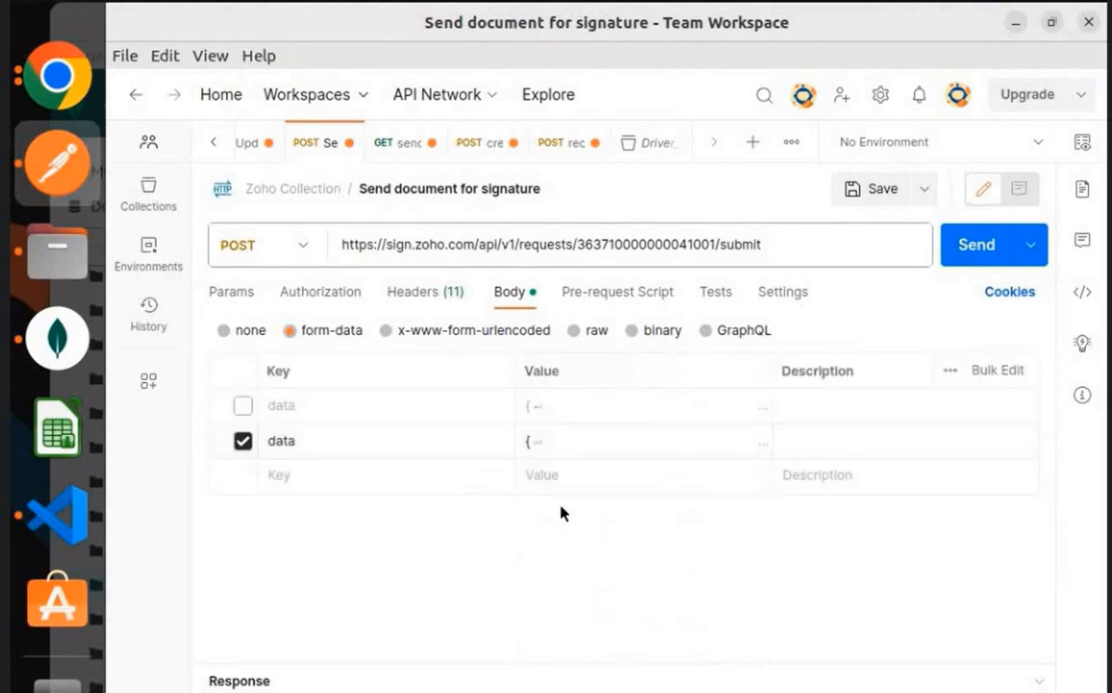
click(574, 448)
scroll(606, 471, down, 10)
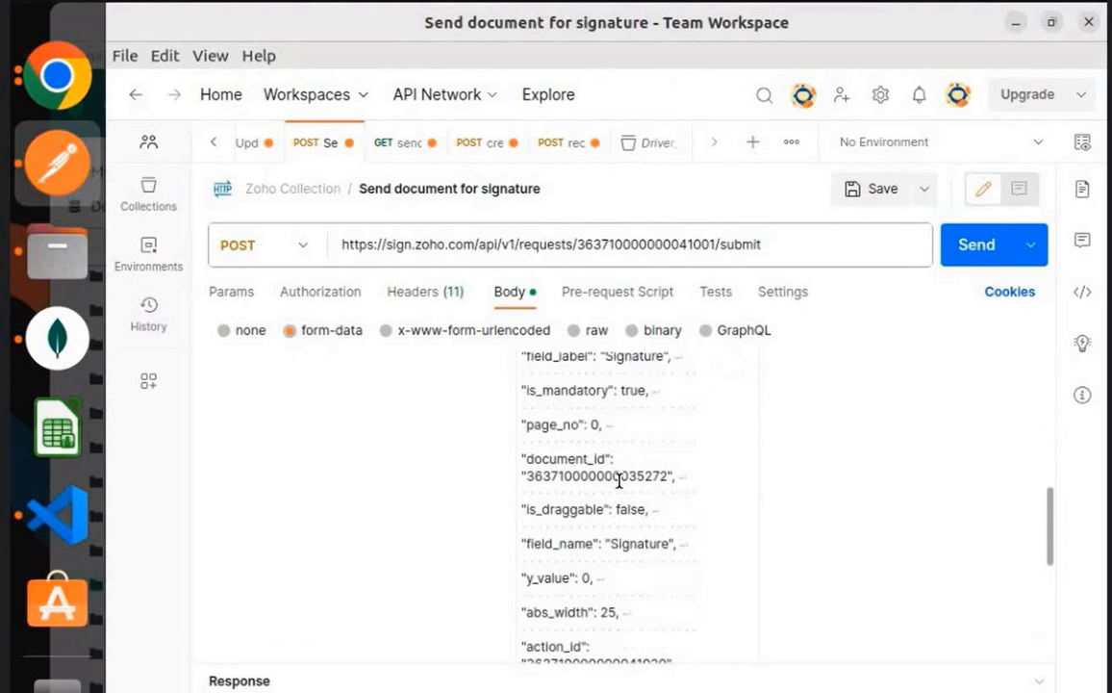
scroll(619, 479, up, 5)
double_click(570, 544)
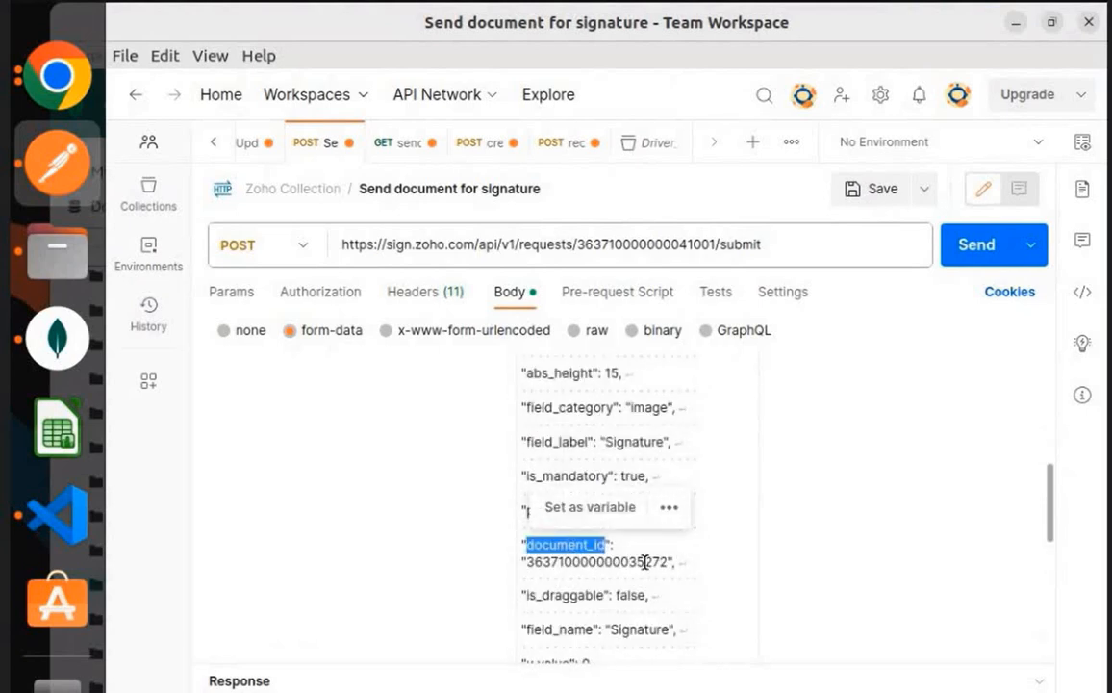
double_click(639, 562)
key(ctrl+v)
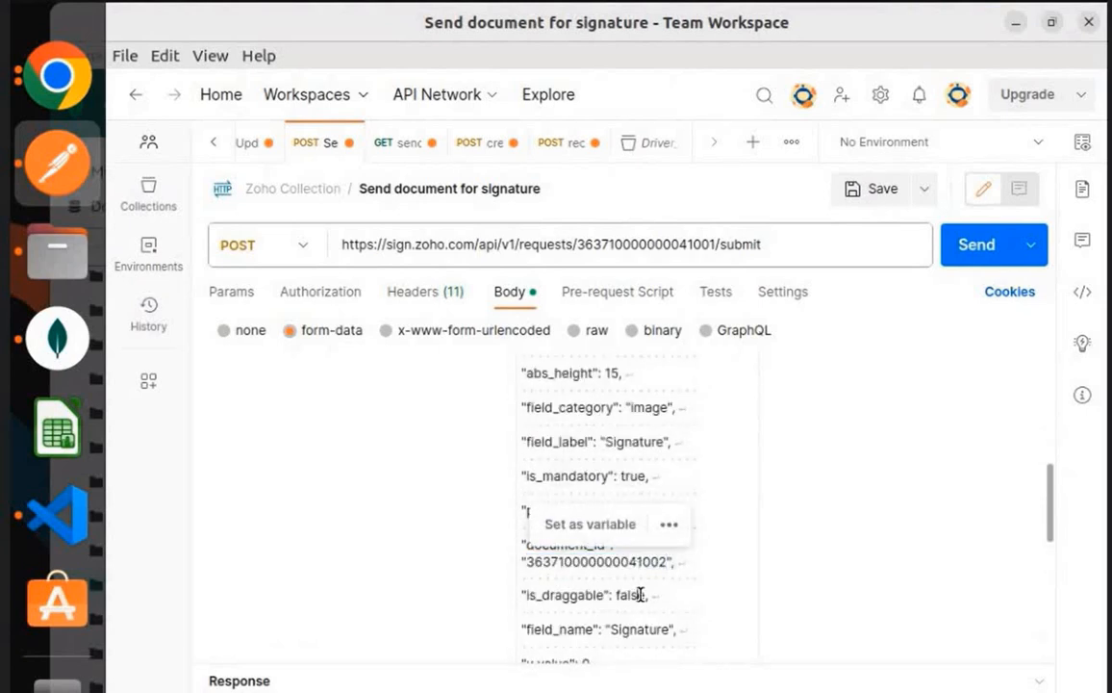
Review the whole JSON of the enabled data value, checking the action, document and field entries
scroll(640, 594, down, 15)
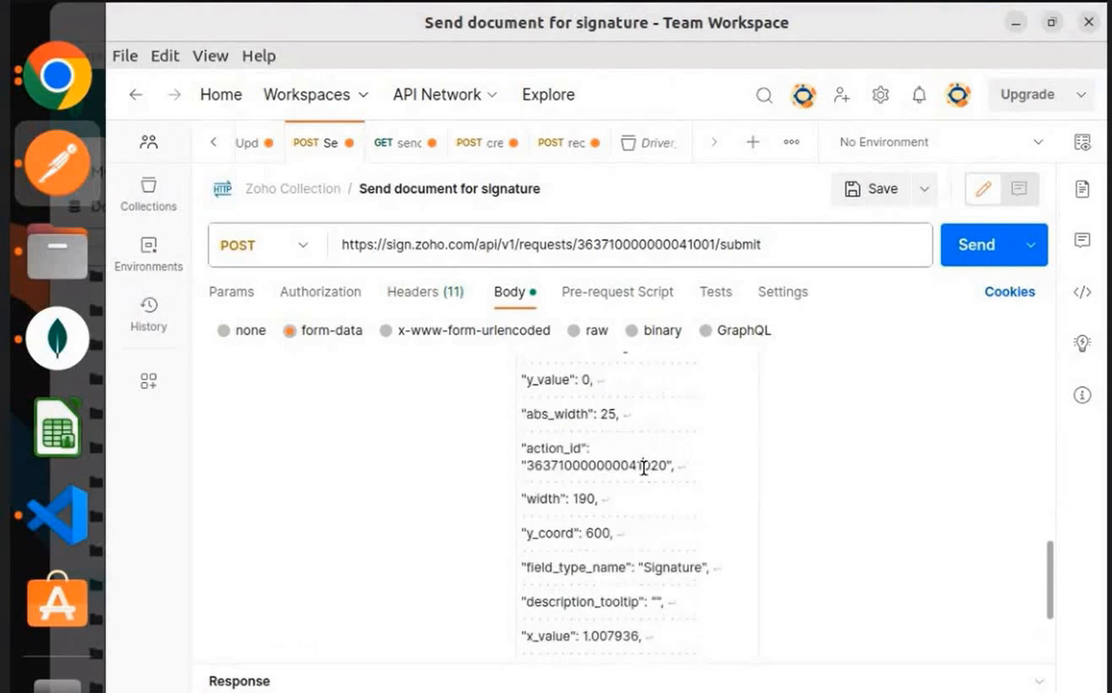
scroll(654, 524, up, 10)
scroll(654, 525, down, 17)
scroll(654, 543, up, 10)
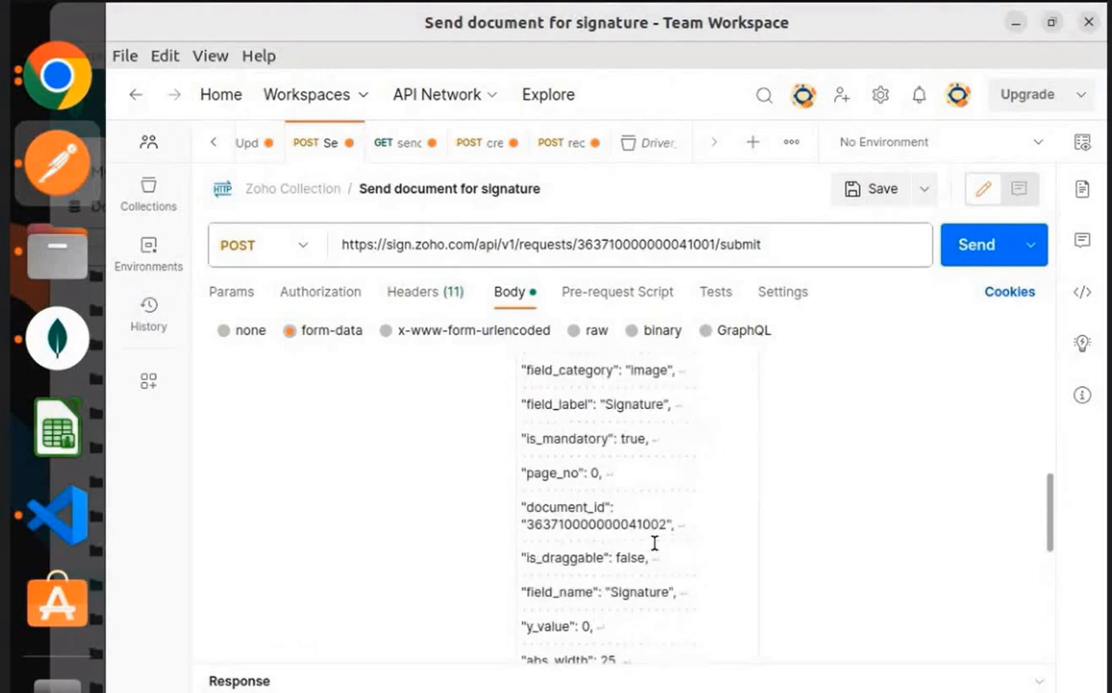
scroll(654, 544, up, 10)
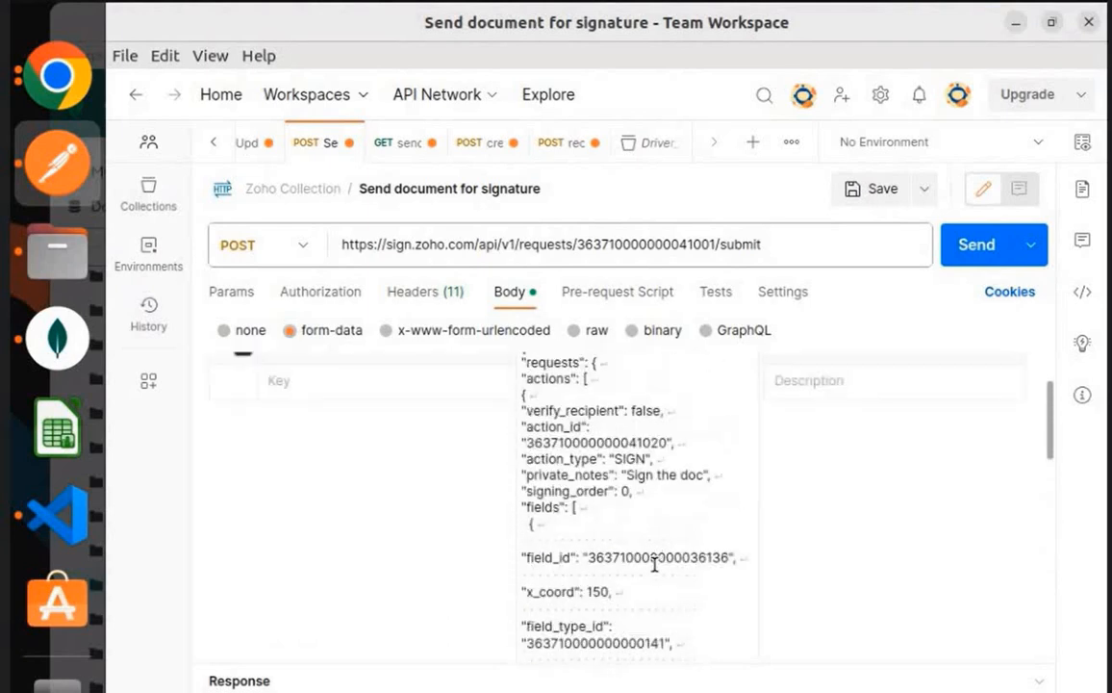
scroll(654, 565, up, 1)
scroll(656, 558, down, 3)
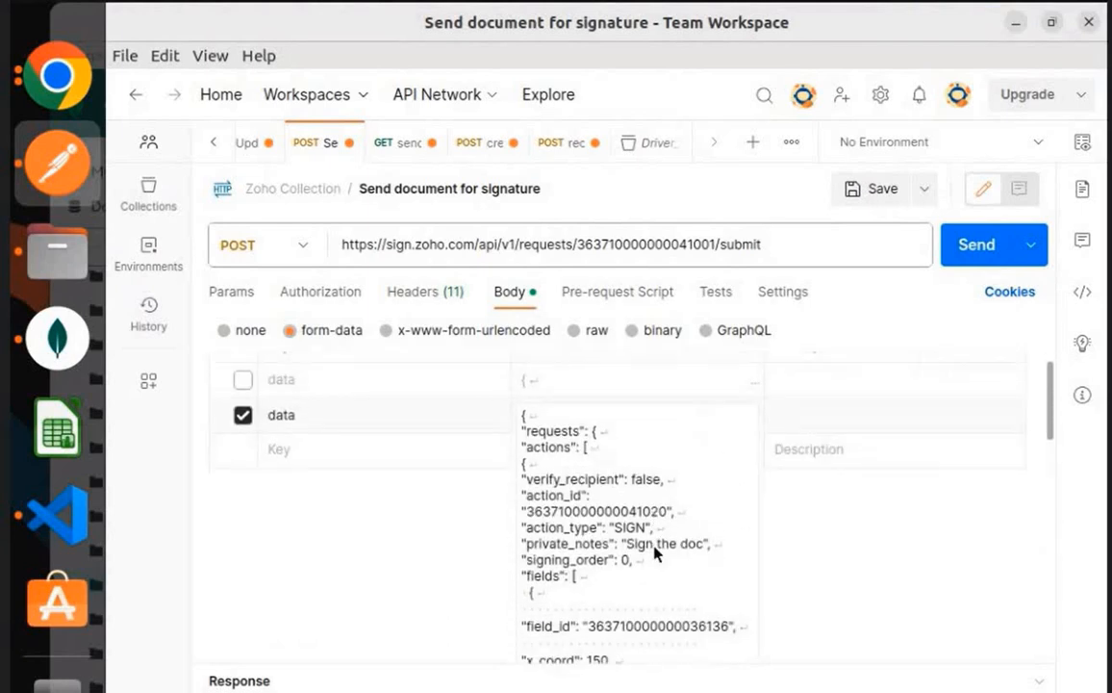
scroll(658, 552, up, 3)
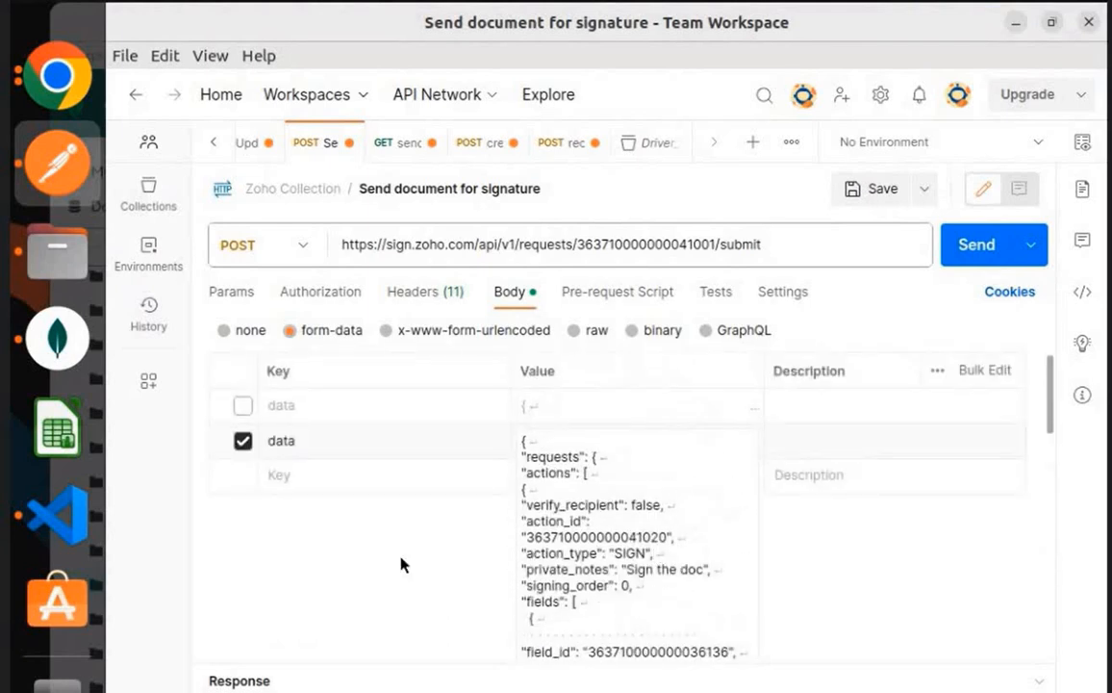
Compare the request ID in the submit URL with the one in the Update_docs request URL
double_click(618, 246)
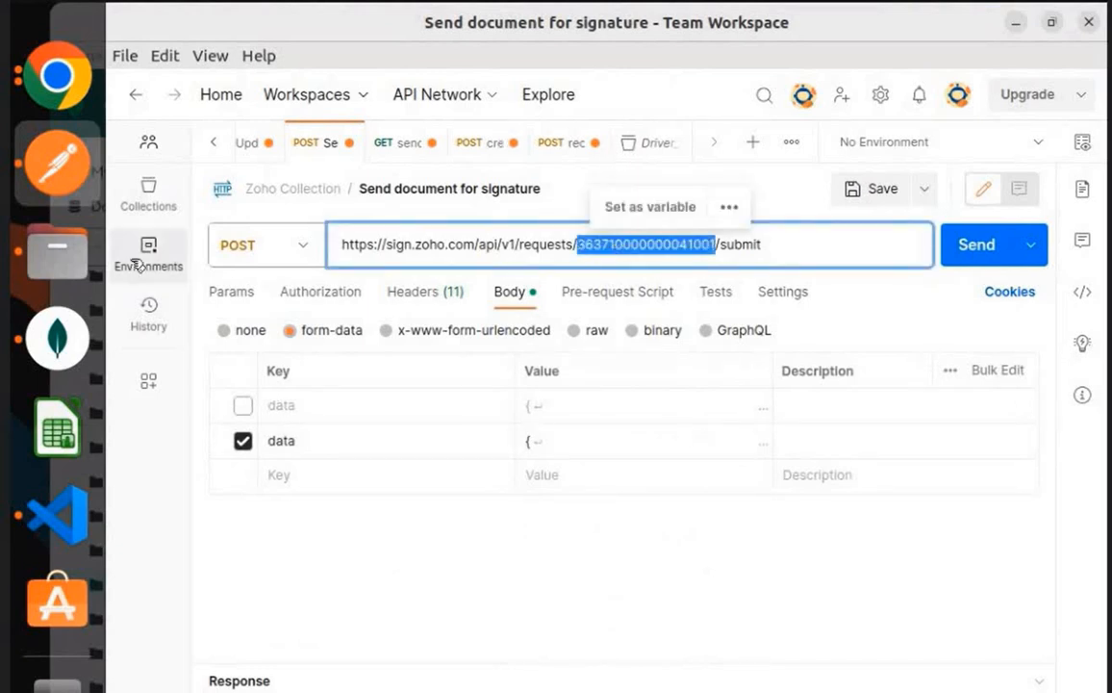
click(154, 191)
click(314, 373)
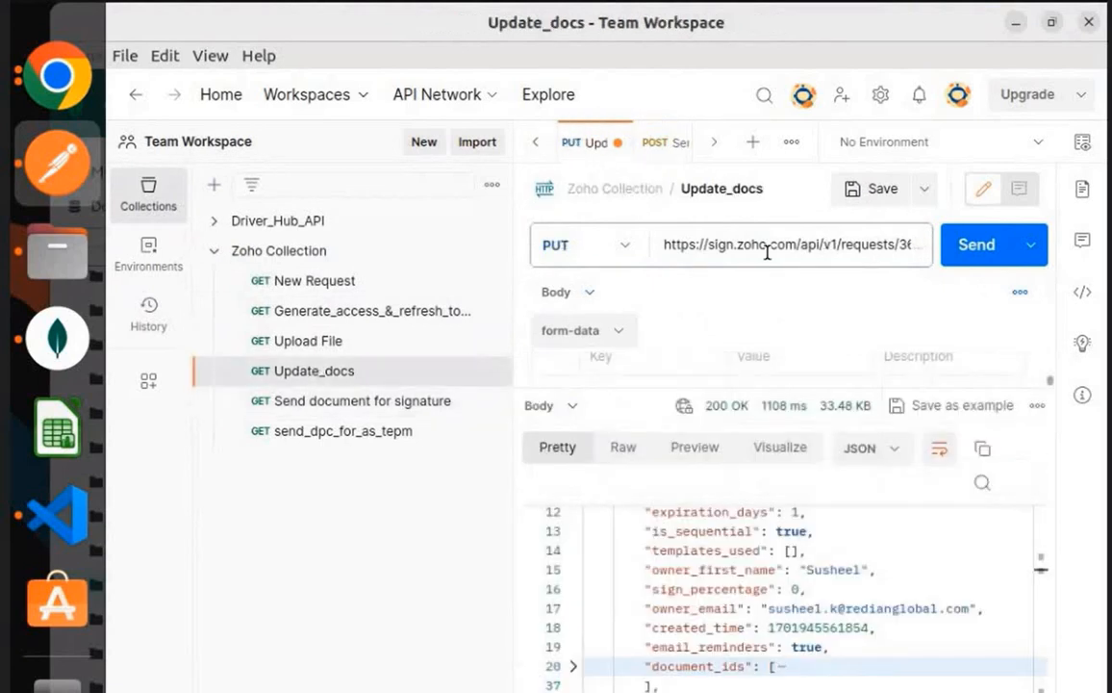
click(148, 190)
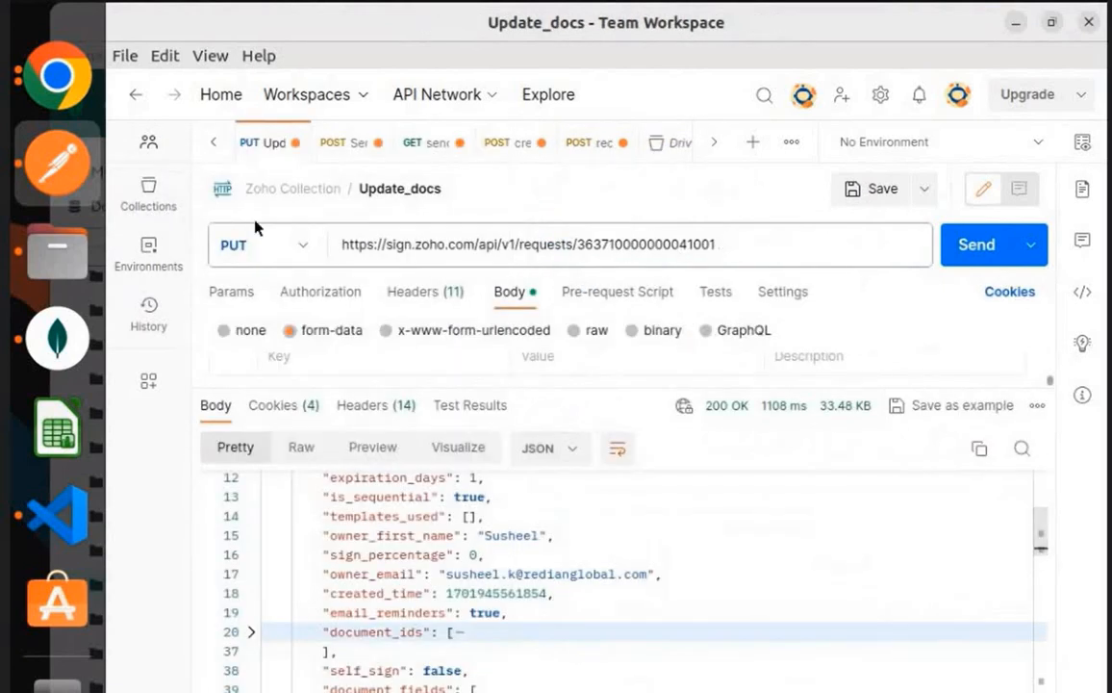
Reopen the Send document for signature request, send it and read the response body
click(150, 194)
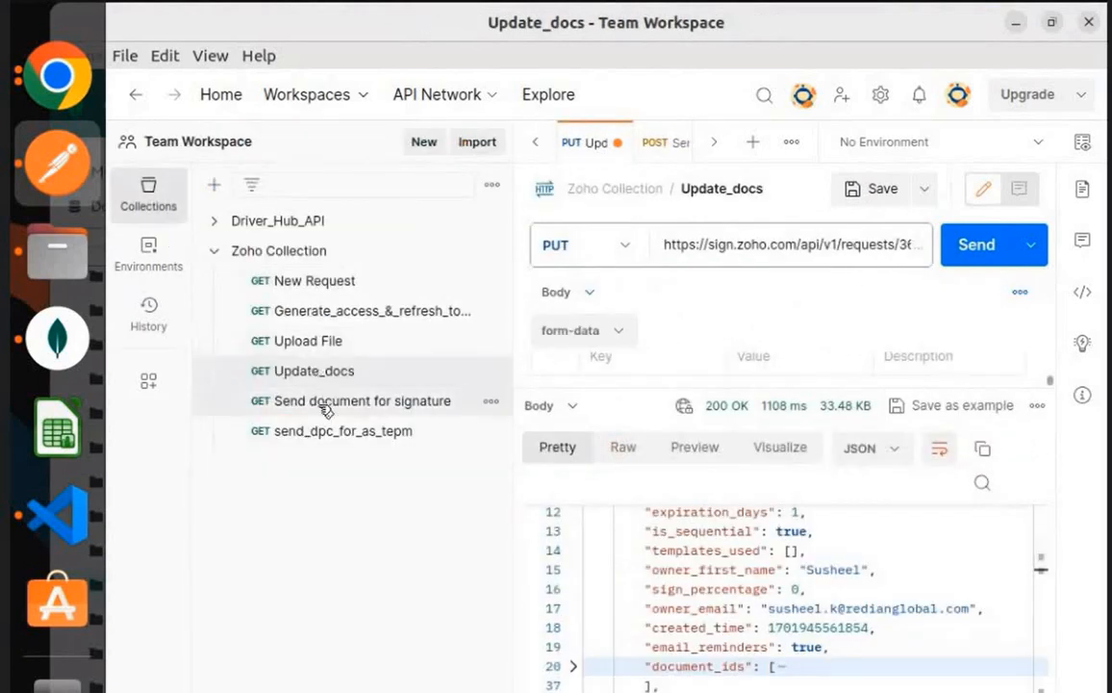
click(146, 197)
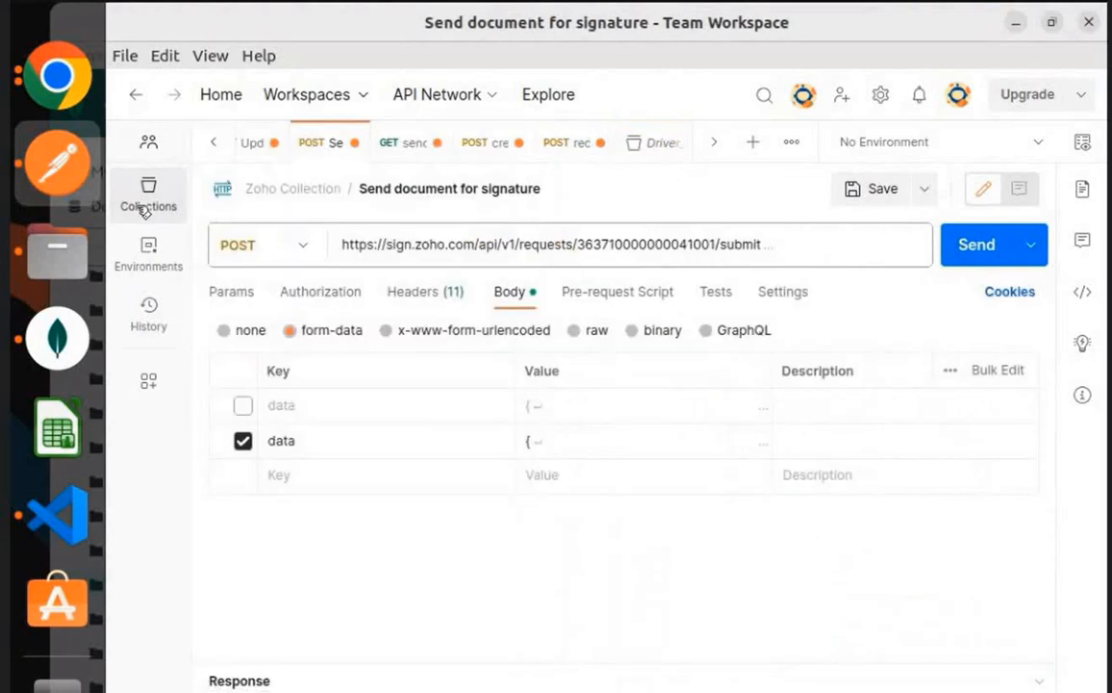
click(975, 252)
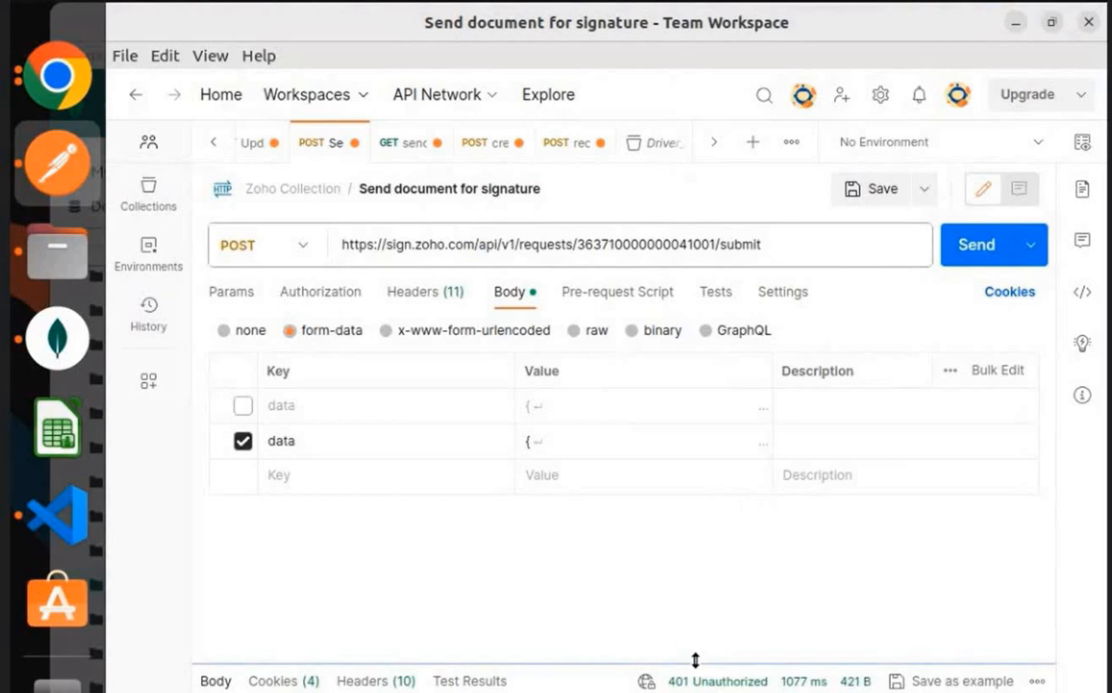
drag(697, 657, 694, 571)
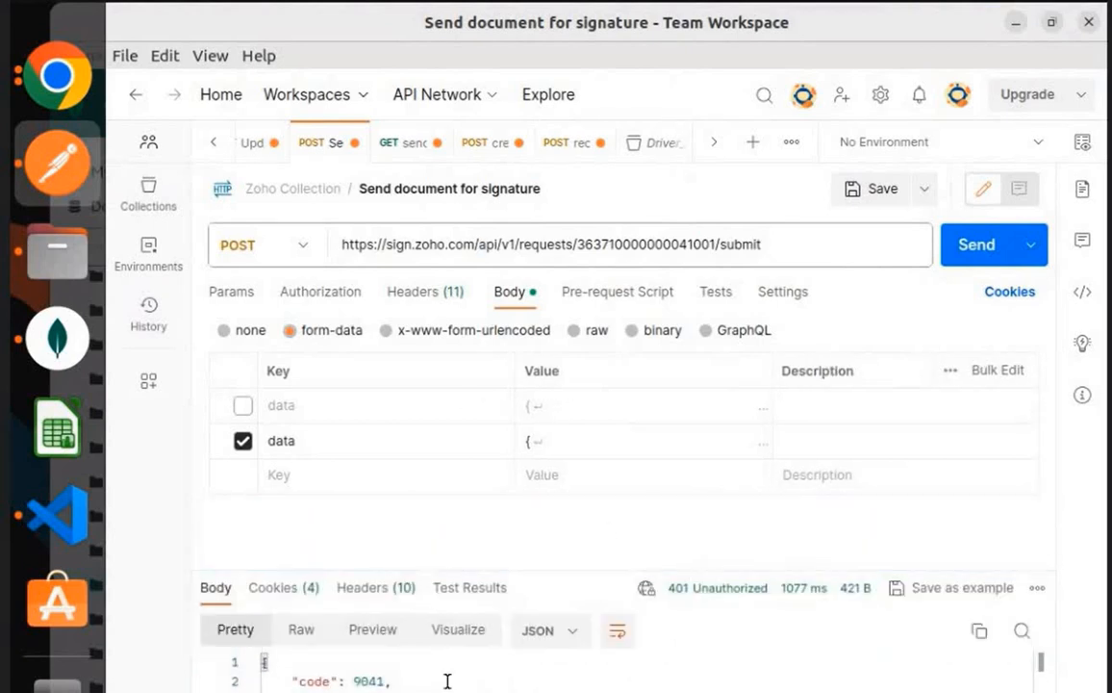
drag(391, 690, 430, 691)
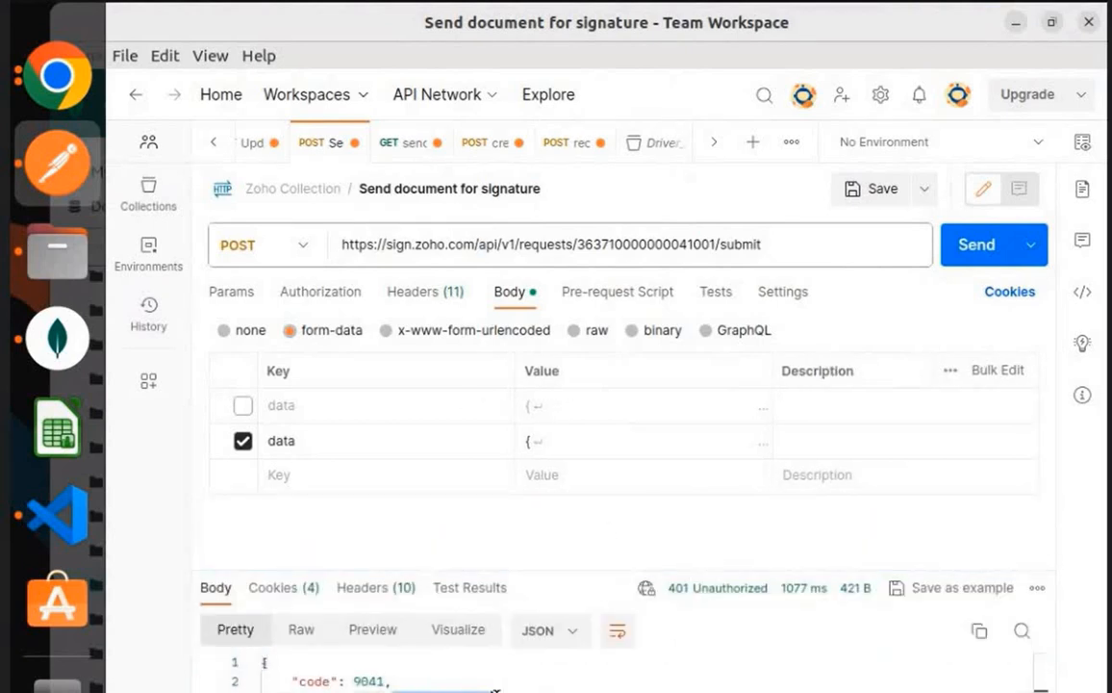
Clear the Authorization header's value in the Send document for signature request
click(412, 291)
double_click(653, 401)
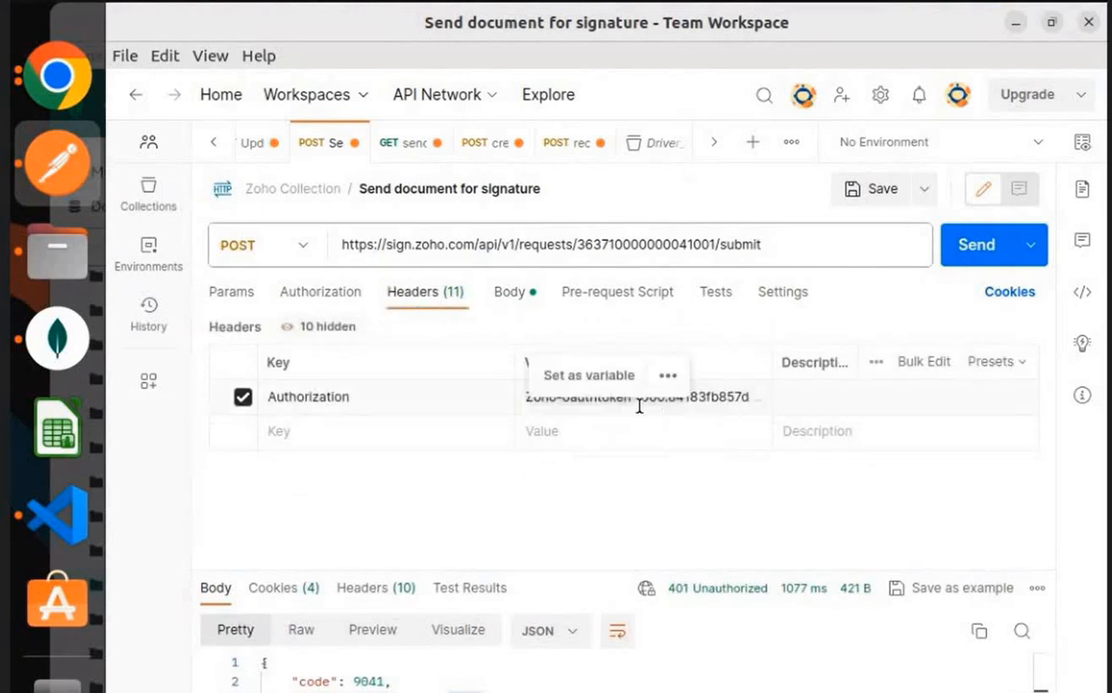
key(ctrl+a)
double_click(698, 407)
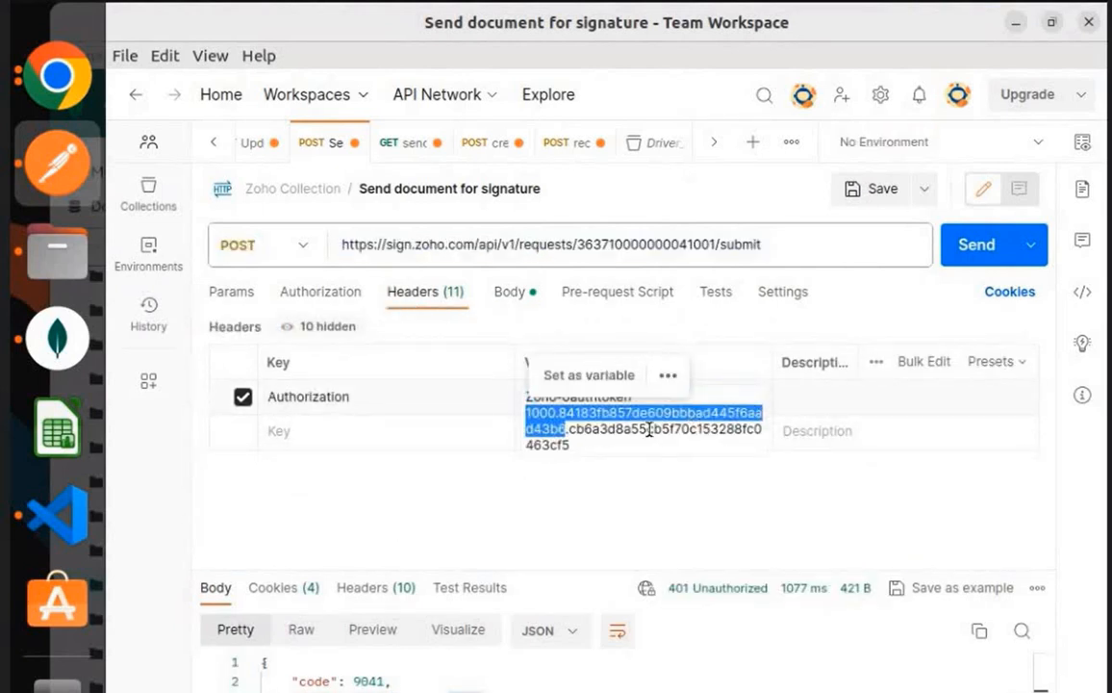
click(650, 429)
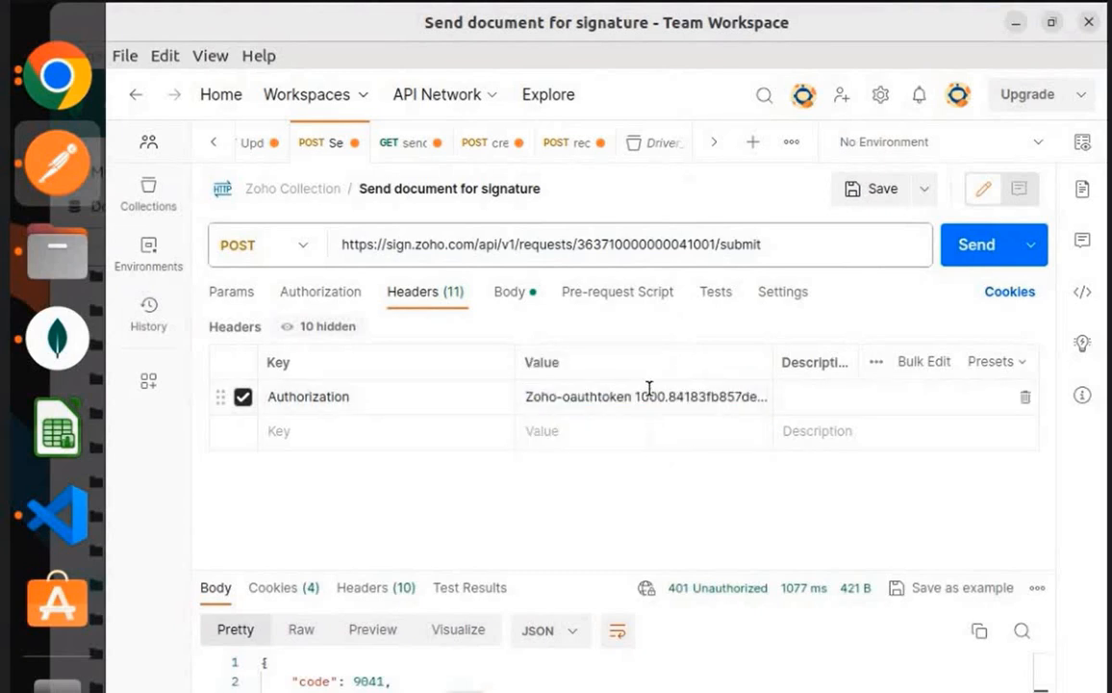
click(650, 389)
triple_click(649, 388)
key(BackSpace)
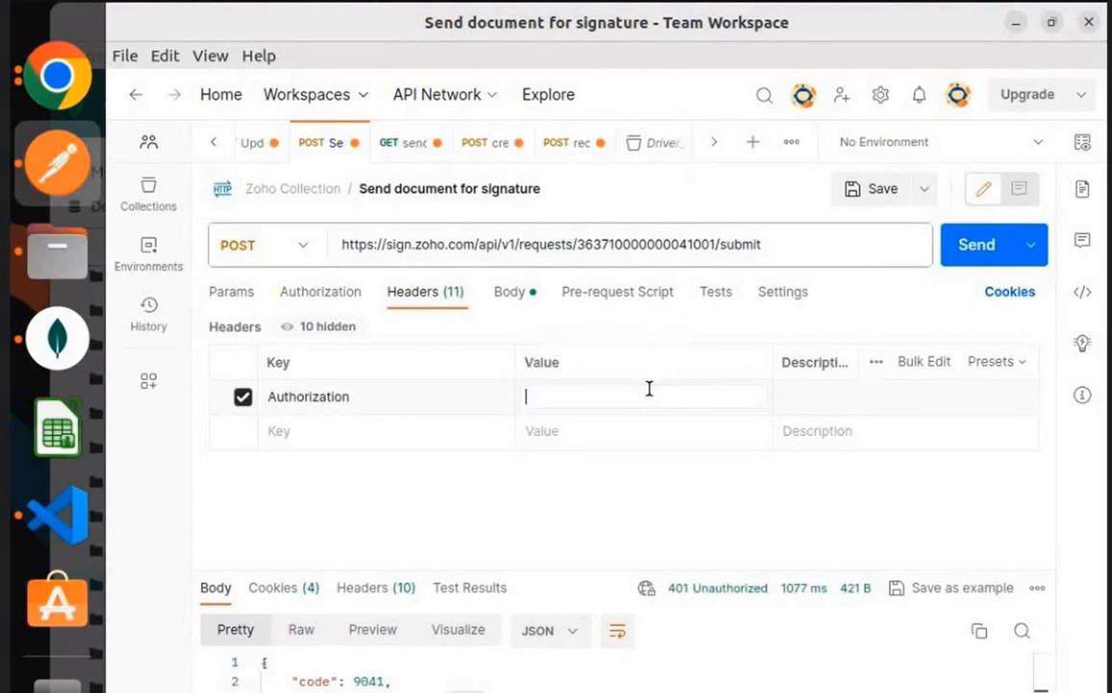
Copy the full Authorization header value, including the Zoho OAuth token, from the Update_docs request
click(130, 188)
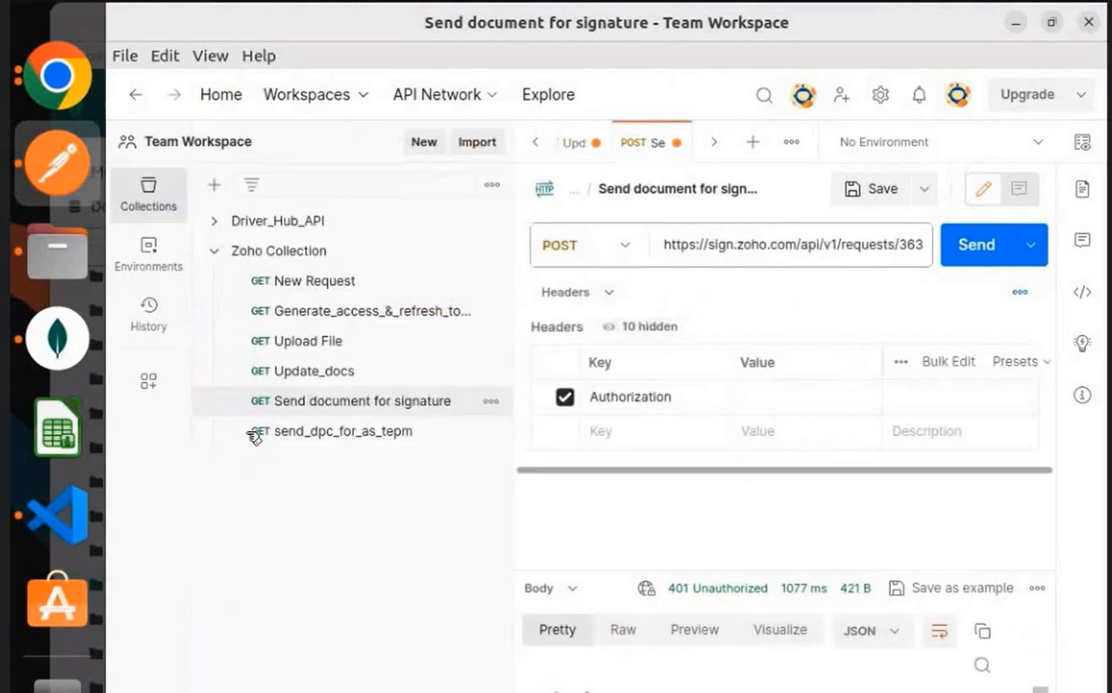
click(308, 371)
click(176, 206)
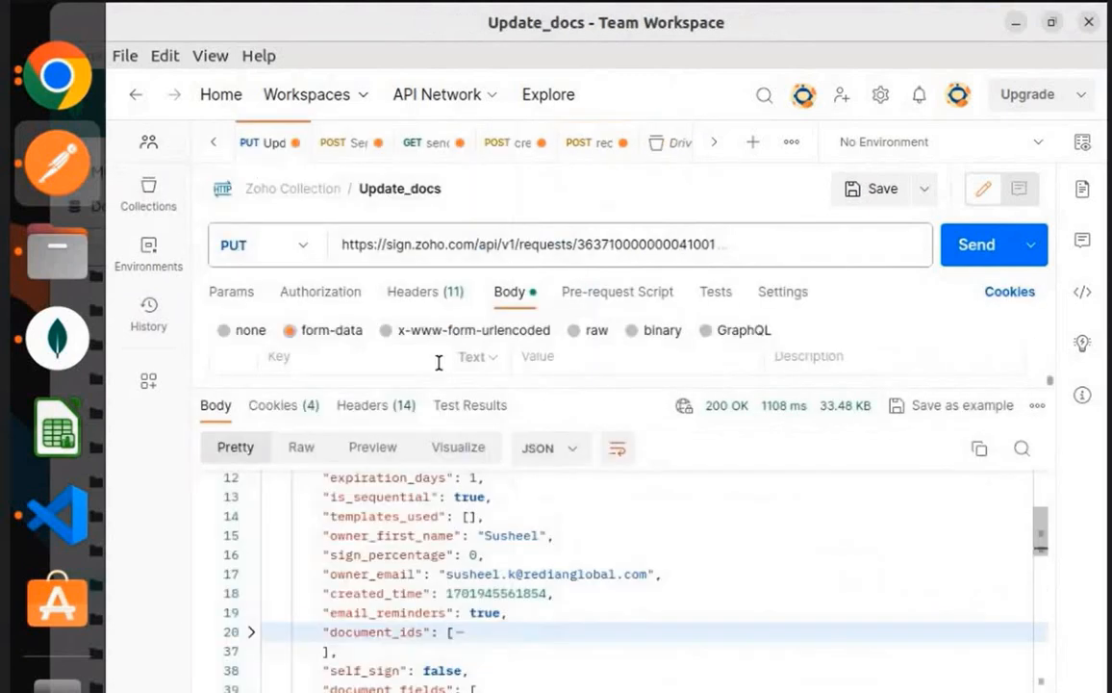
click(424, 292)
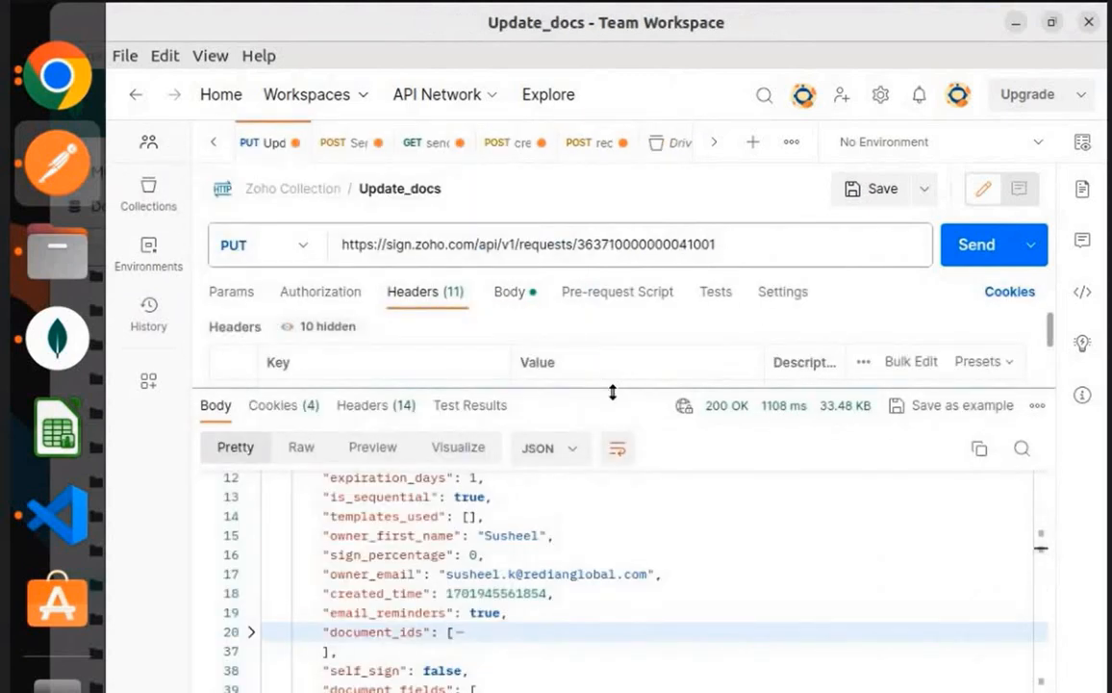
drag(613, 387, 617, 452)
click(602, 400)
key(ctrl+a)
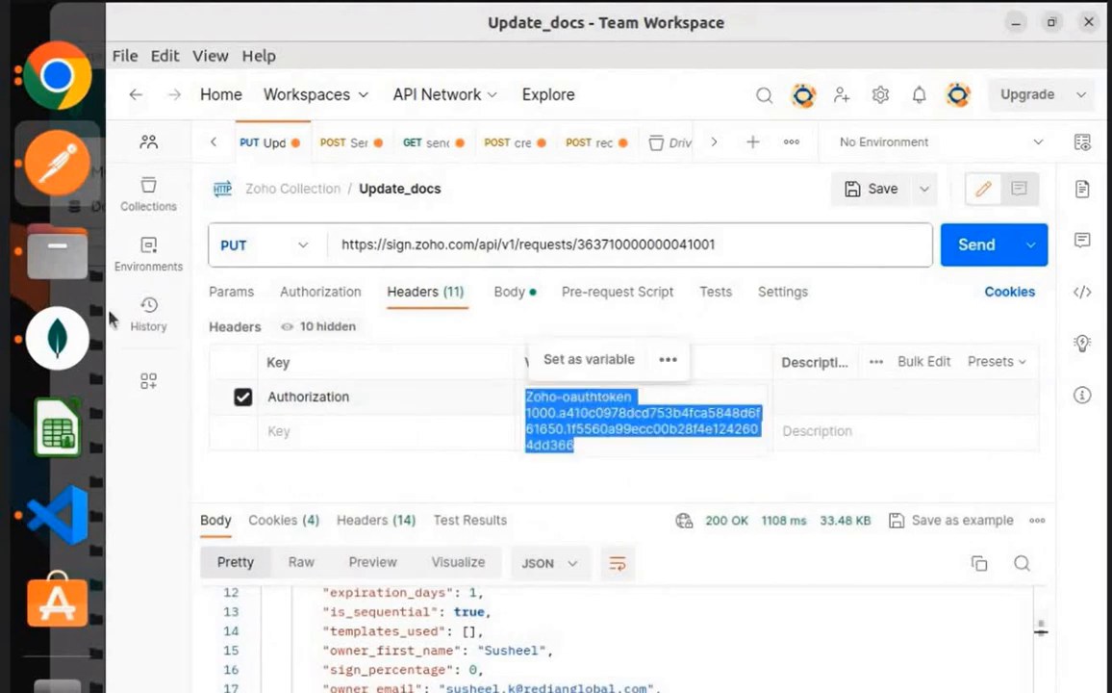
Reopen the Send document for signature request and paste the copied OAuth token value into its Authorization header
click(154, 199)
click(156, 204)
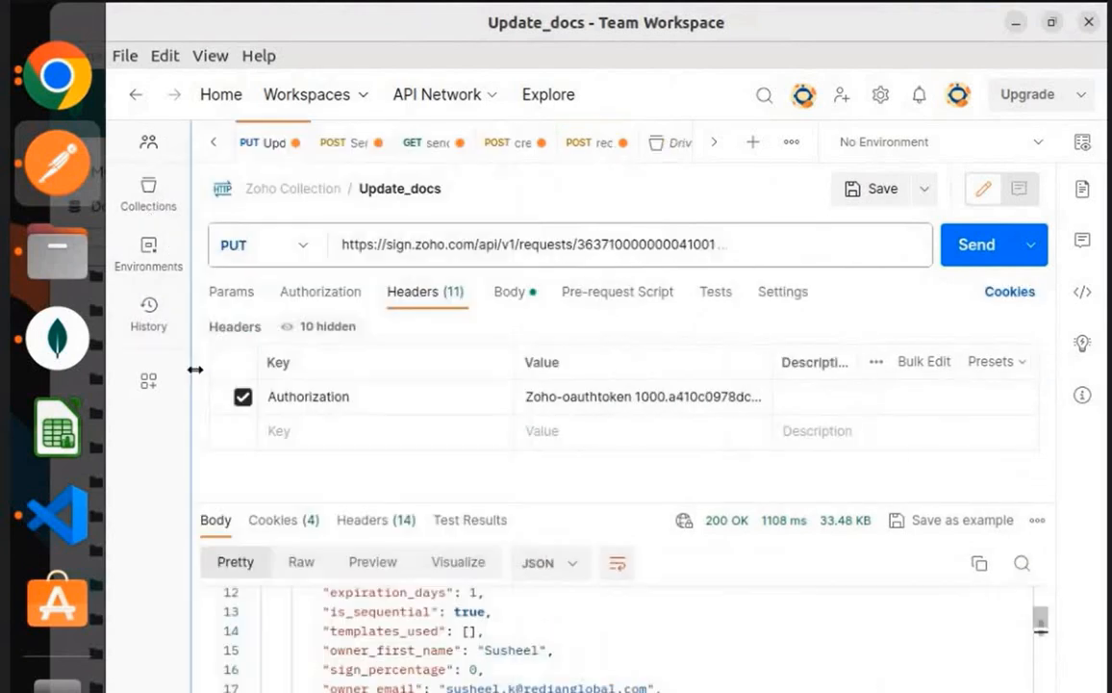
click(149, 193)
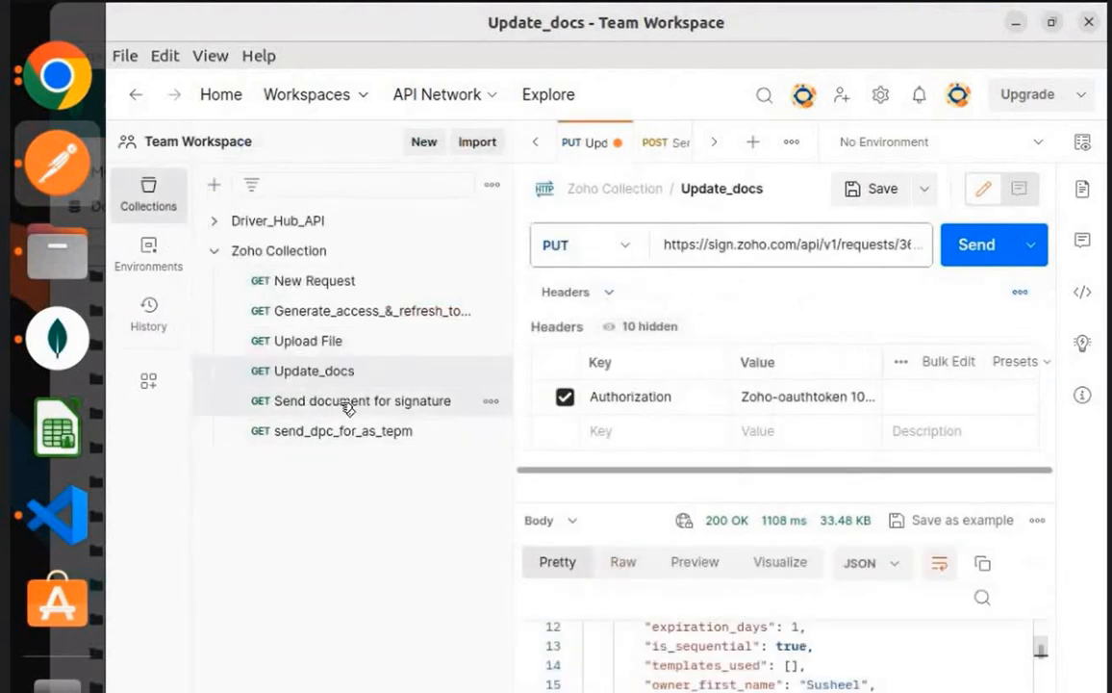
click(348, 402)
click(159, 198)
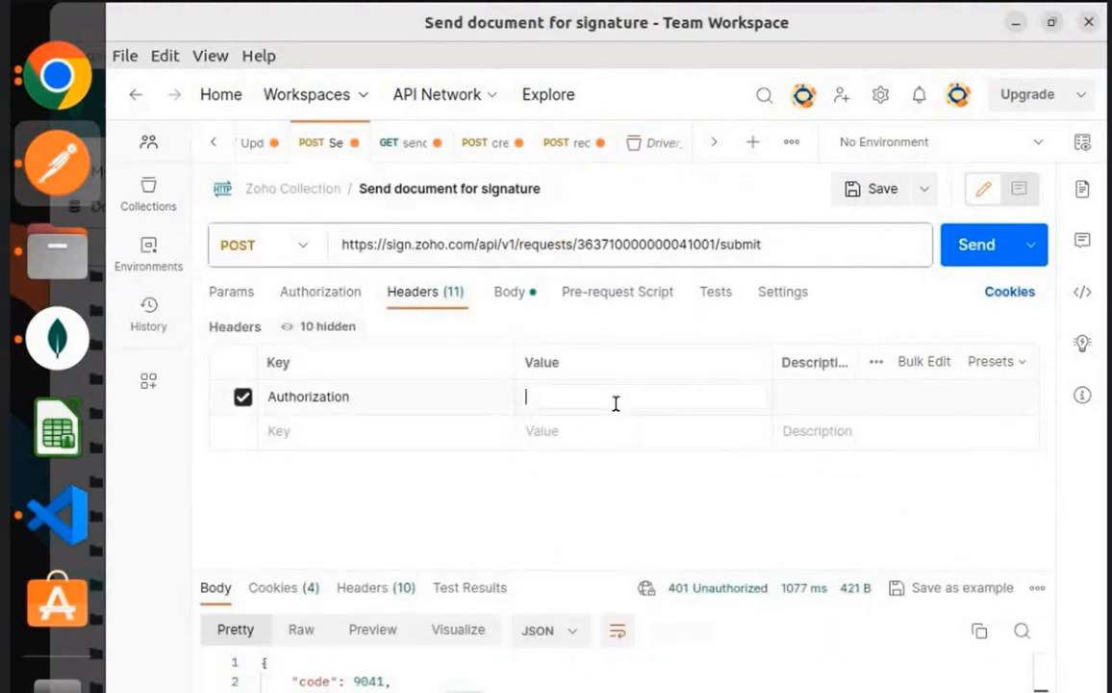
key(ctrl+v)
click(551, 449)
Send the signature request with its form-data body and enlarge the response area to read the returned JSON
click(521, 304)
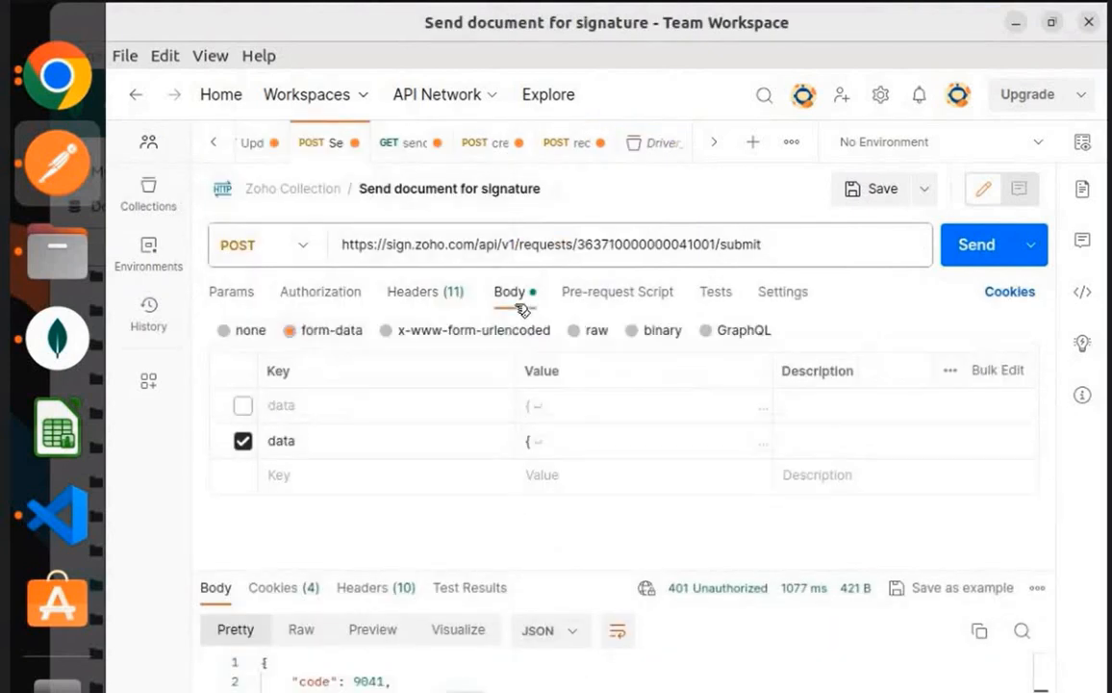
click(983, 254)
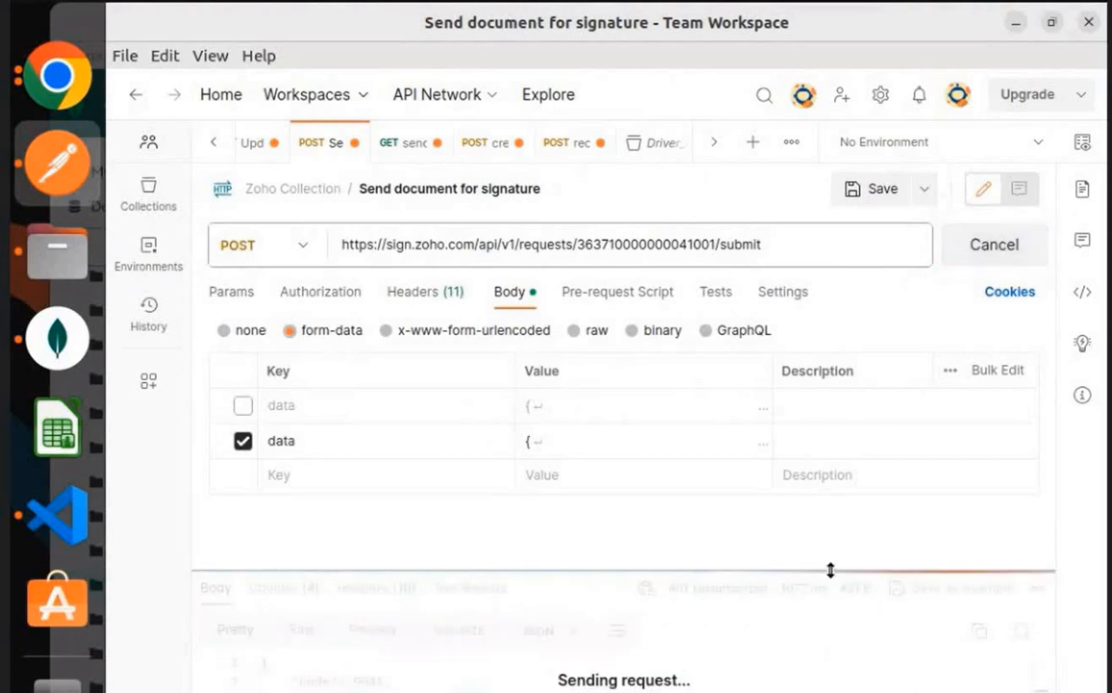
drag(831, 571, 799, 392)
scroll(657, 603, down, 8)
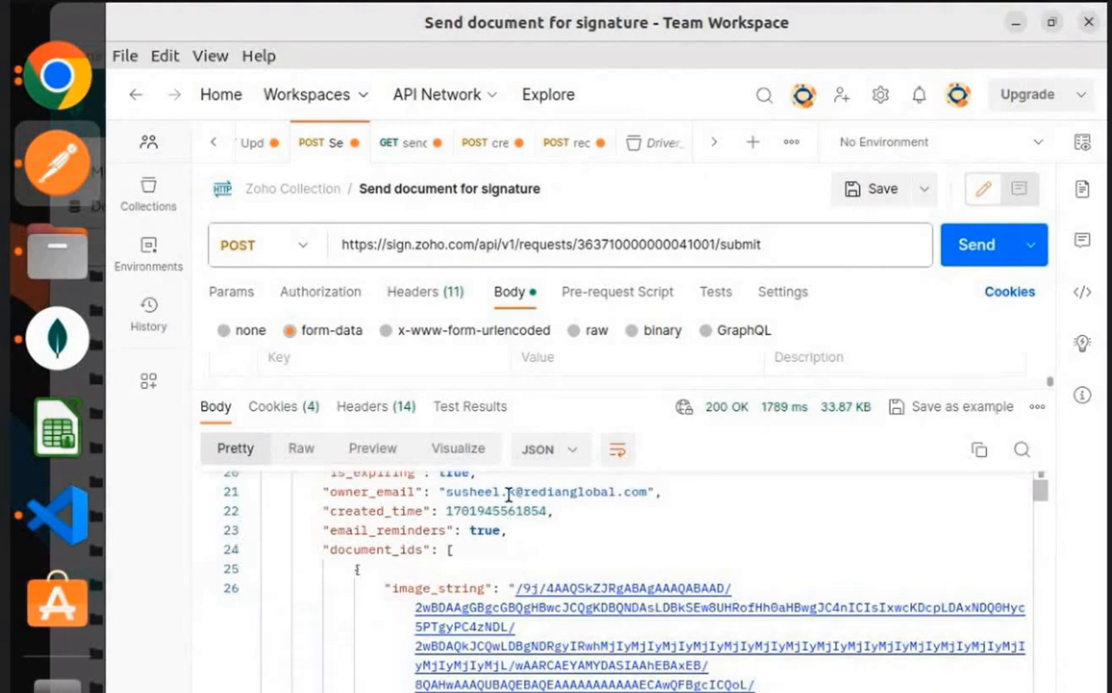
Switch to Zoho Mail in Chrome, close the open sent message and show the Inbox
key(alt+Tab)
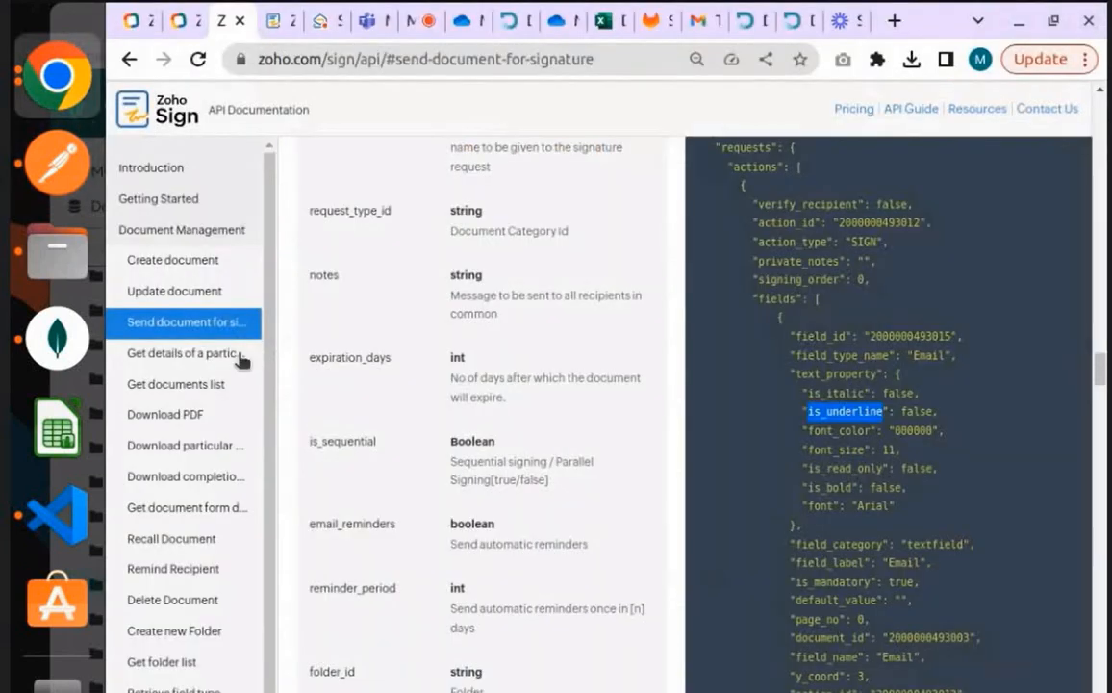
click(318, 29)
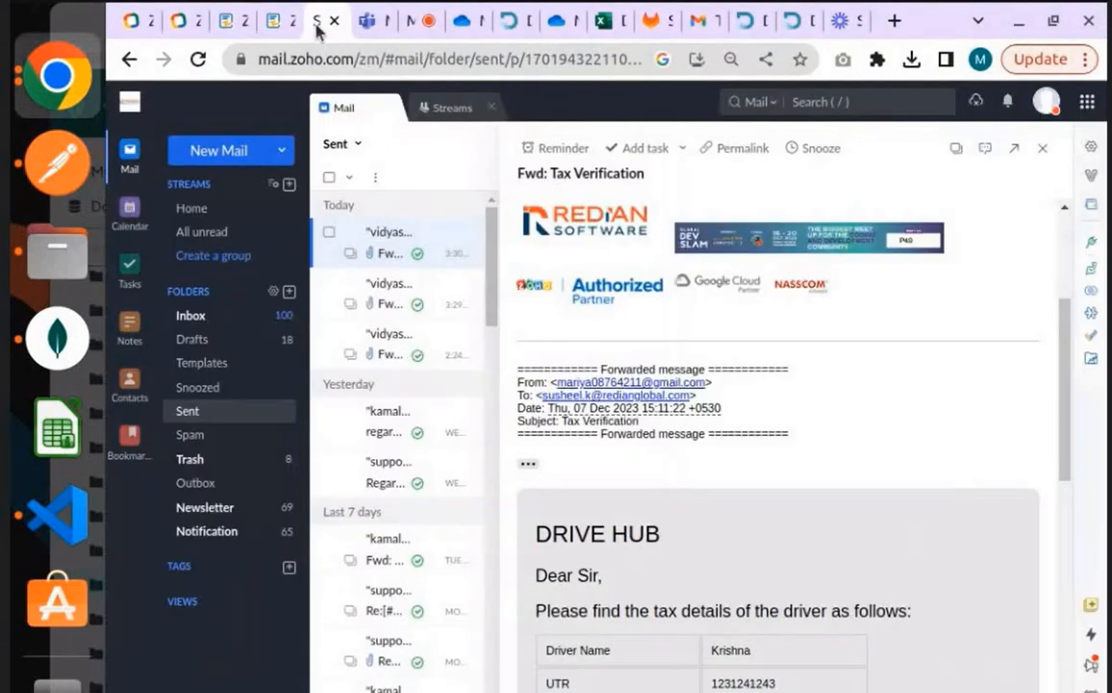
click(1042, 148)
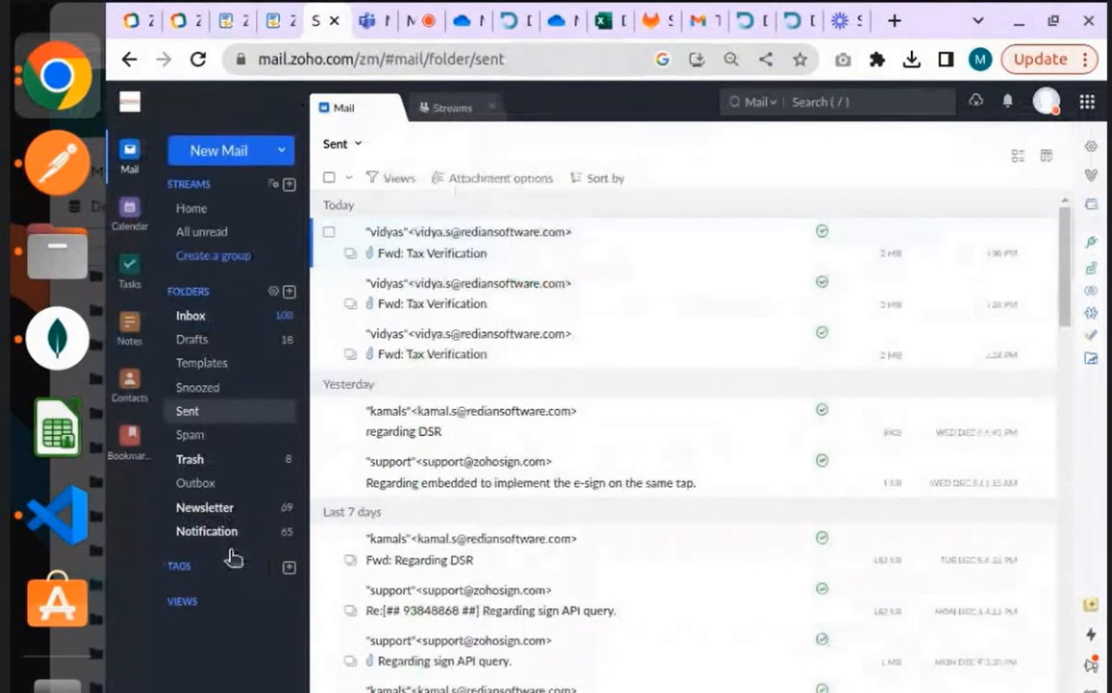
click(225, 408)
click(216, 320)
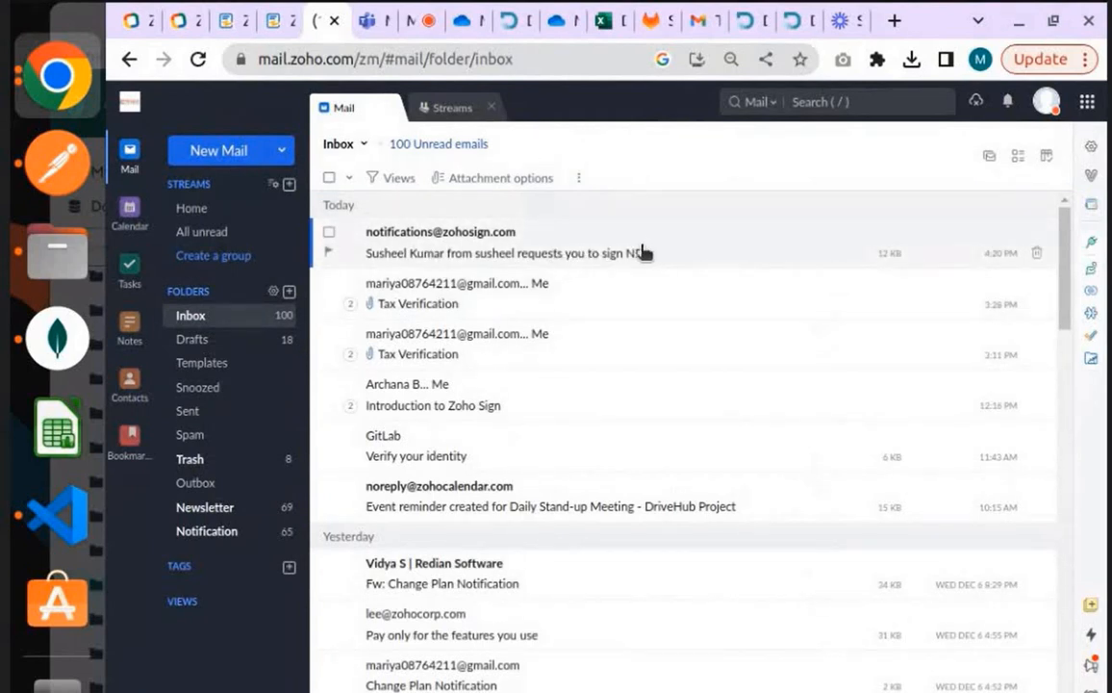
Return to Postman, collapse the response's document_ids array and check the owner_email entry
key(alt+Tab)
scroll(529, 524, down, 3)
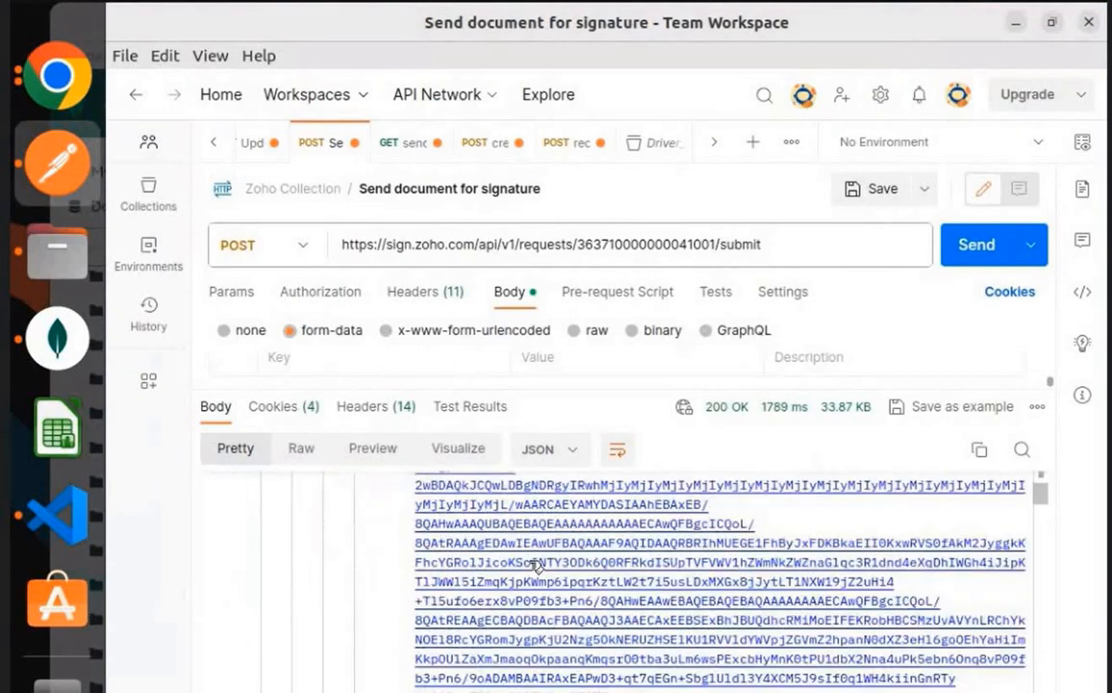
scroll(535, 564, up, 2)
click(250, 502)
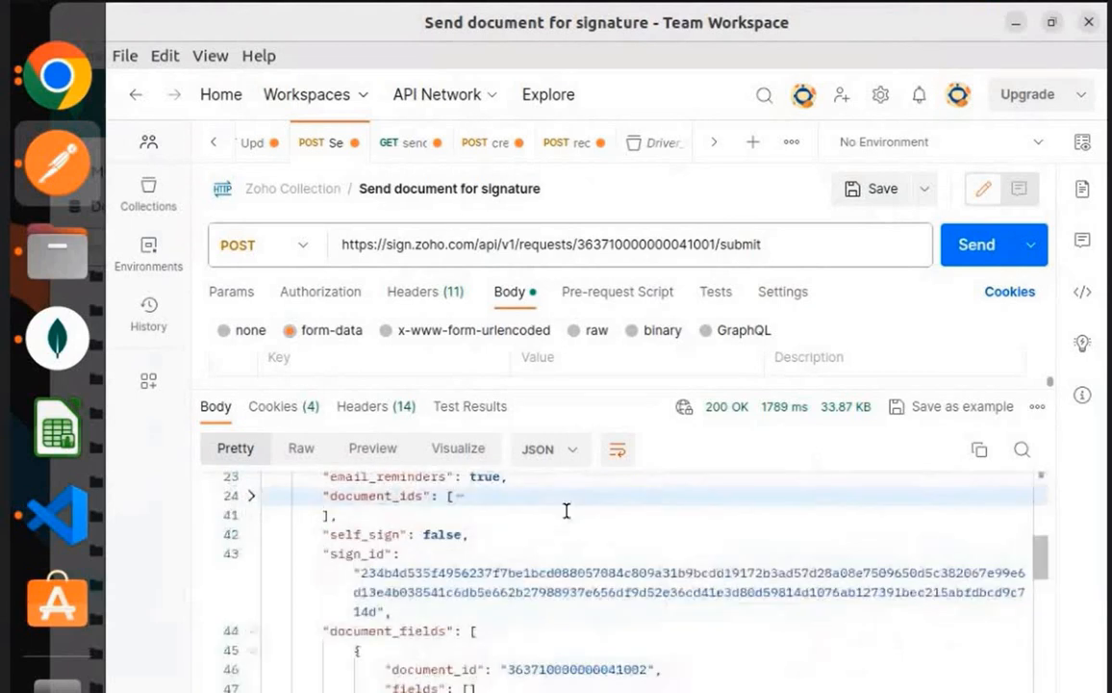
scroll(519, 529, up, 2)
double_click(521, 551)
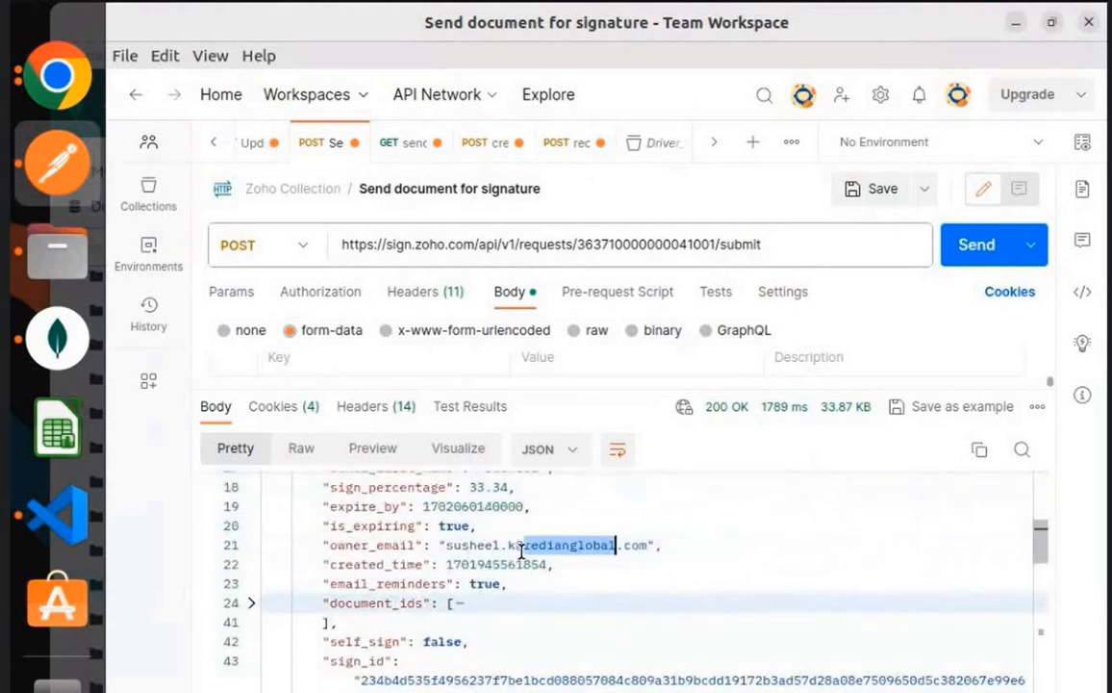
double_click(463, 547)
click(604, 548)
Switch to Zoho Mail in Chrome, open the Zoho Sign NDA email, start signing and proceed to the document
key(alt+Tab)
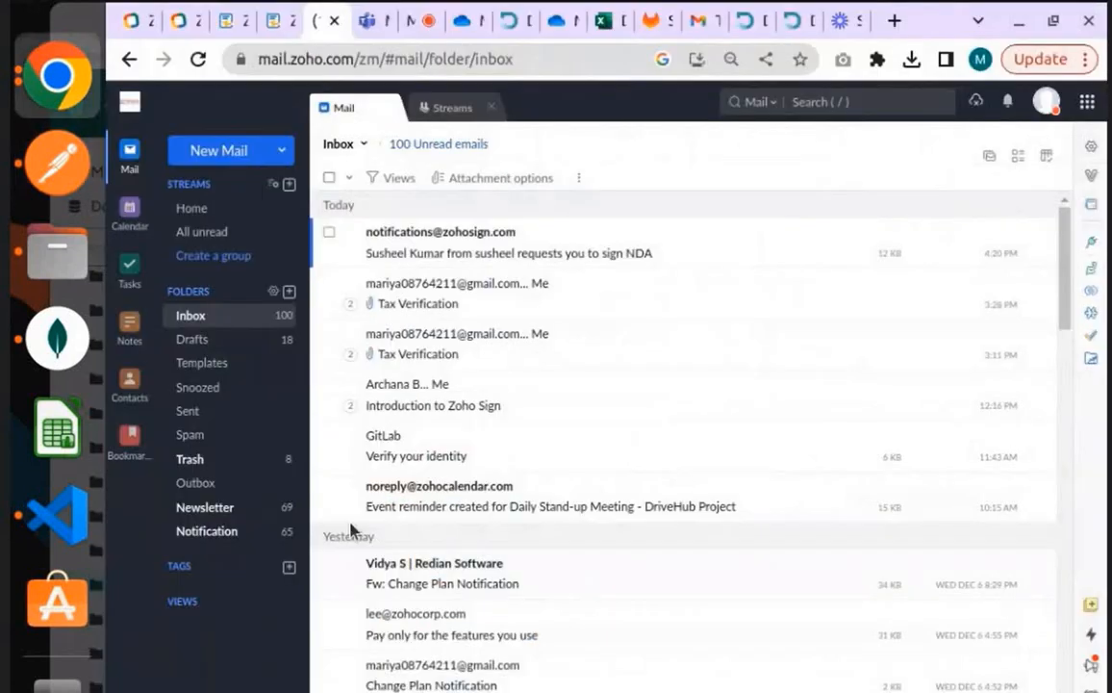
click(677, 250)
scroll(853, 569, down, 3)
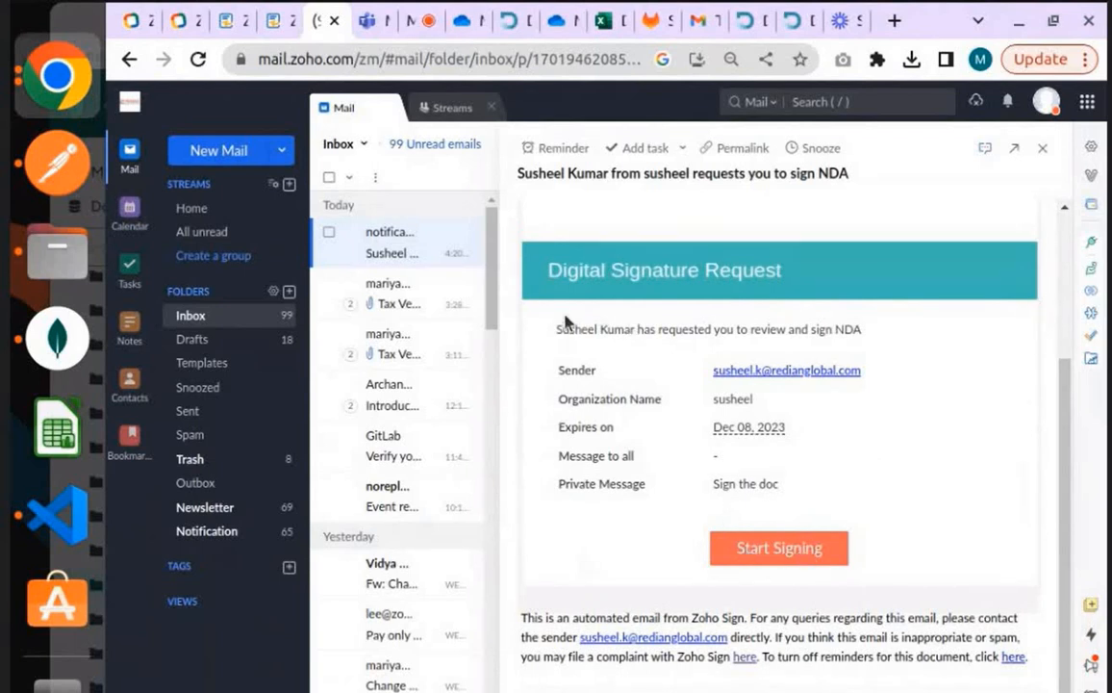
click(780, 550)
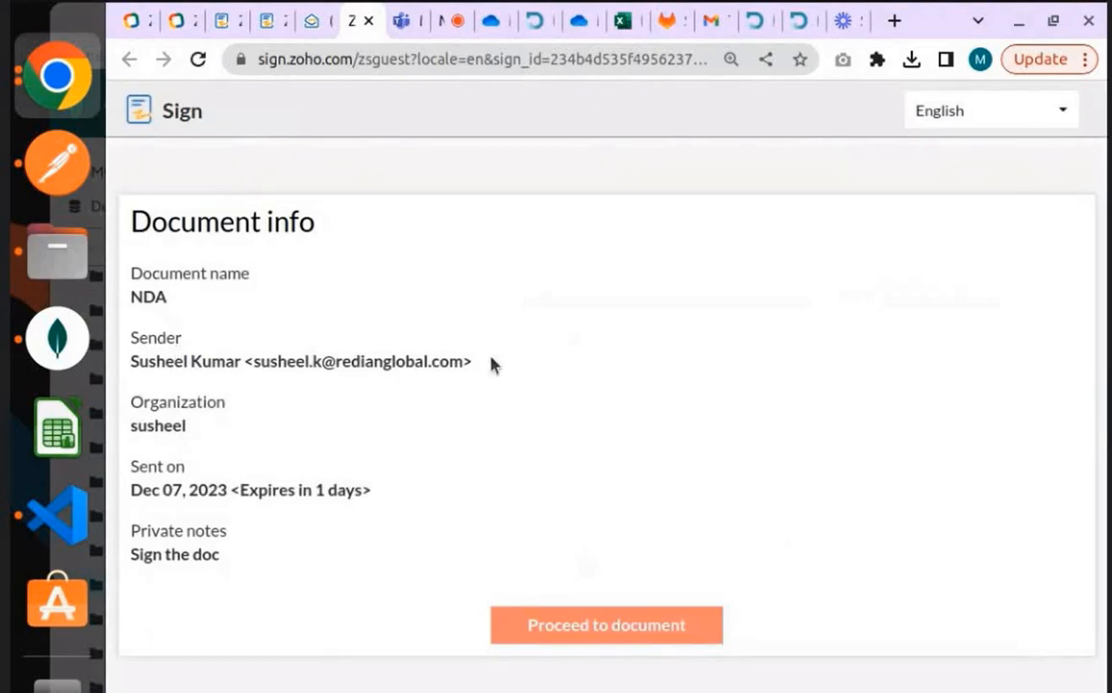
click(630, 627)
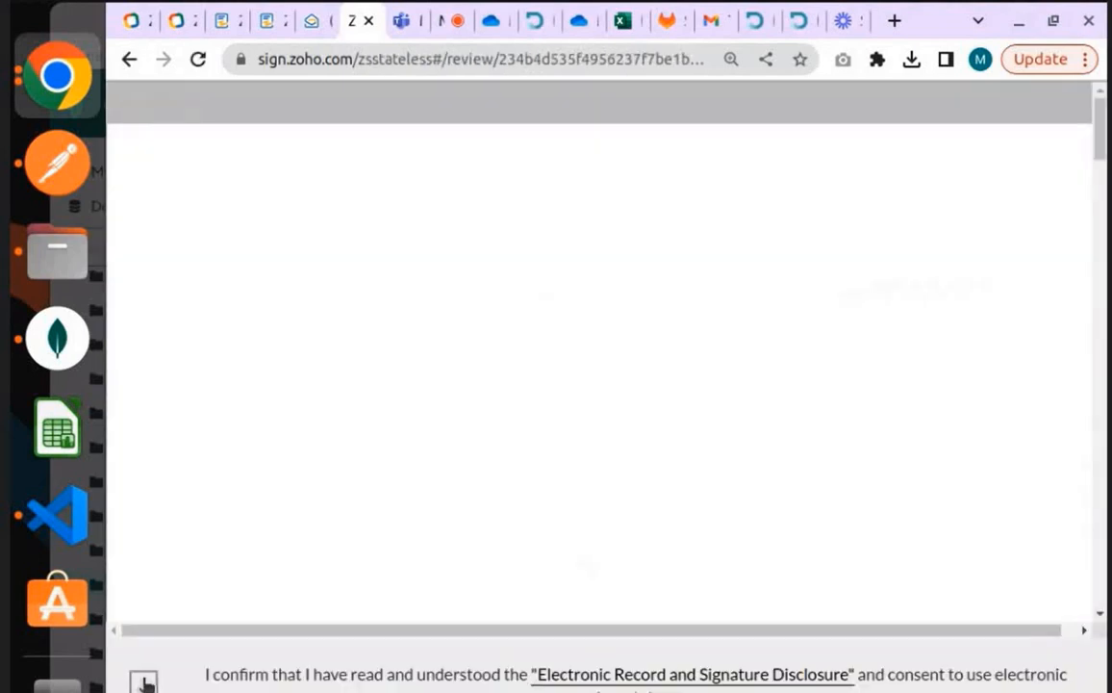
Consent to the Electronic Record and Signature Disclosure and go to the form's Signature field
click(145, 681)
scroll(536, 313, down, 2)
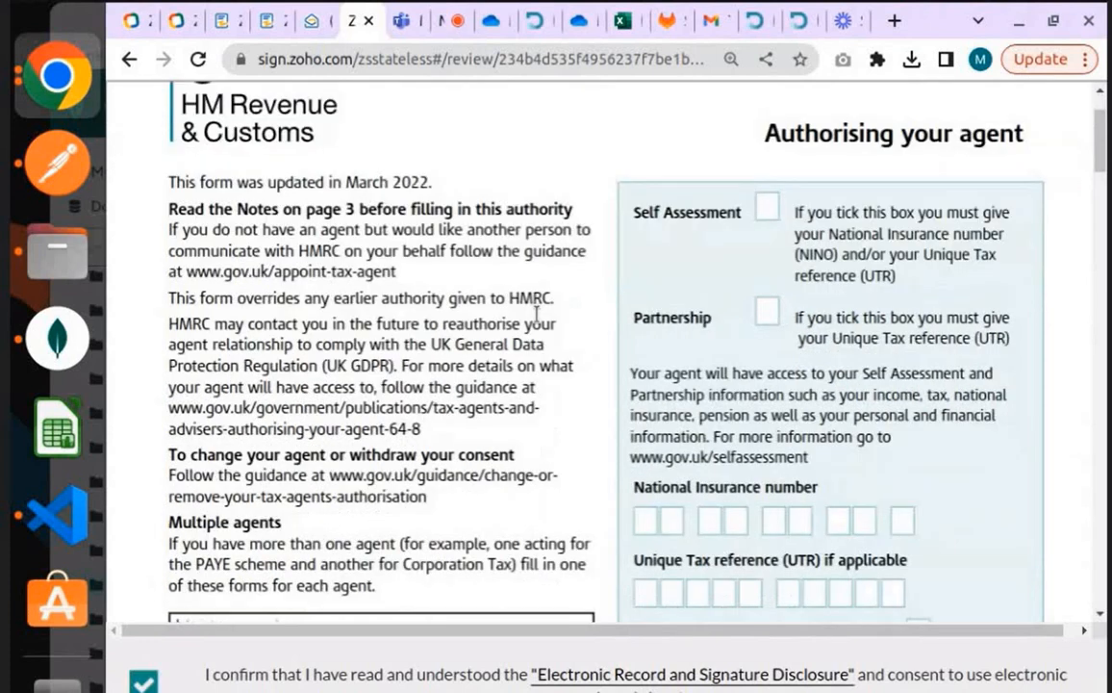
scroll(536, 312, down, 5)
click(435, 386)
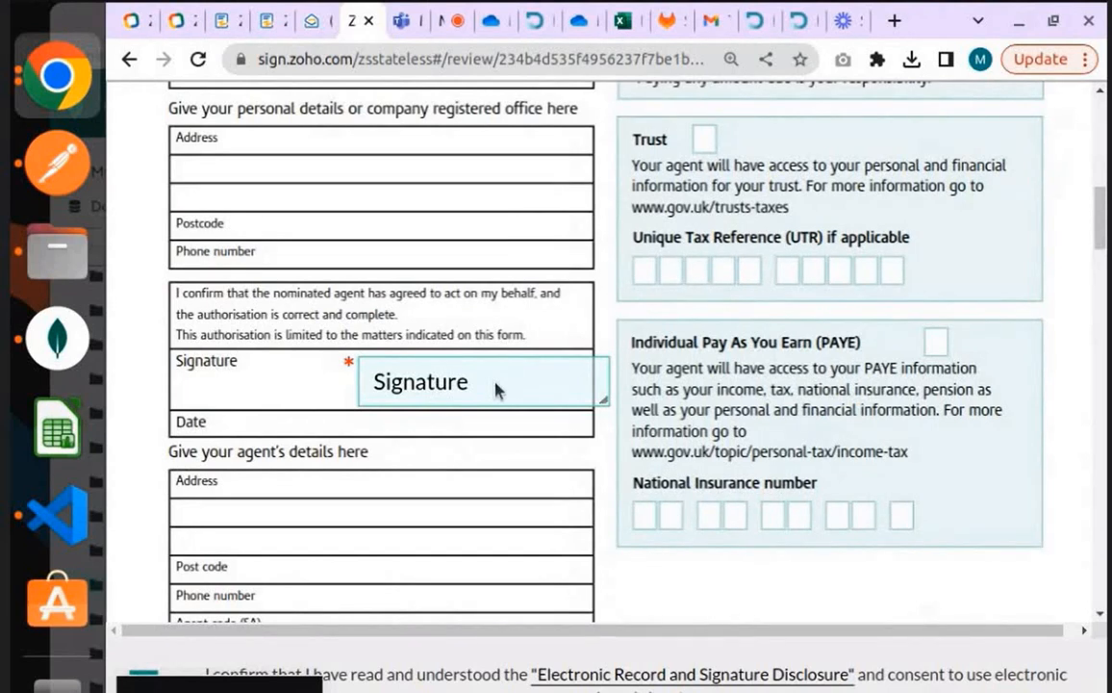
Look through the form's pages and insert the signature into the Signature field above Date
scroll(497, 389, up, 1)
scroll(497, 389, up, 6)
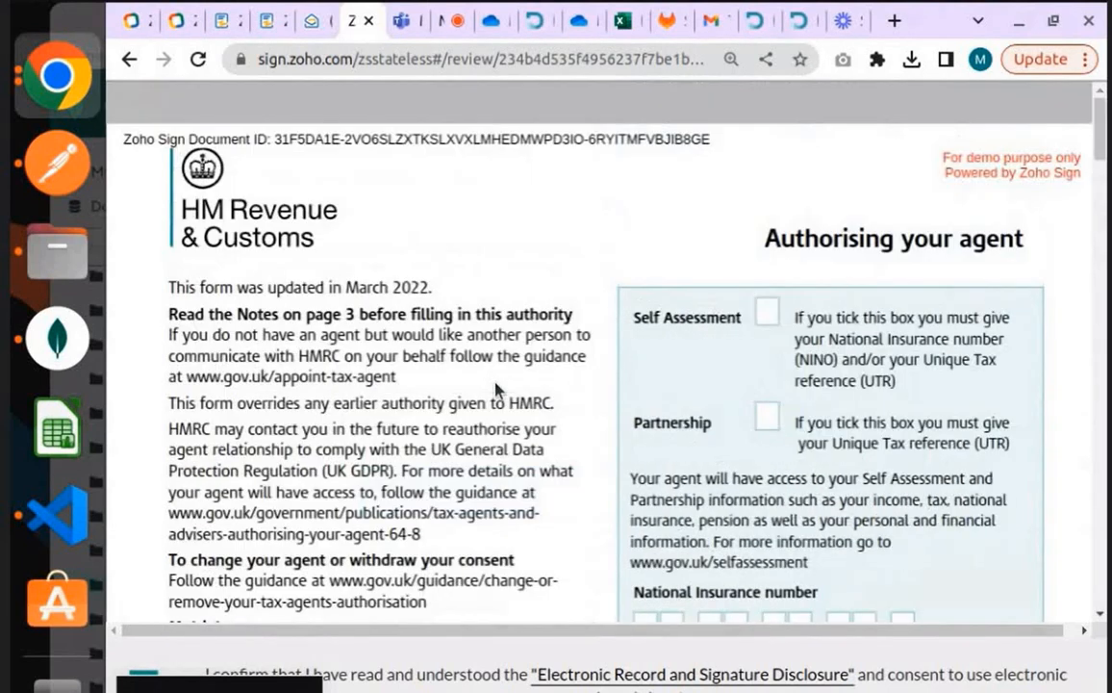
scroll(497, 389, down, 8)
scroll(497, 389, down, 10)
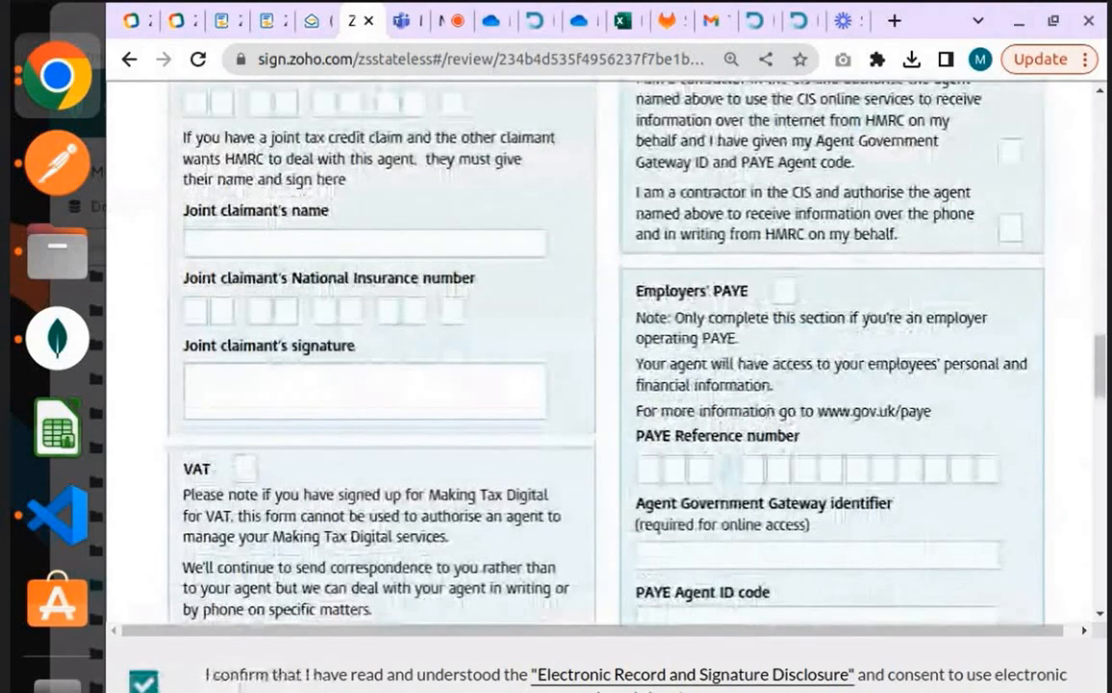
scroll(534, 305, up, 10)
click(456, 409)
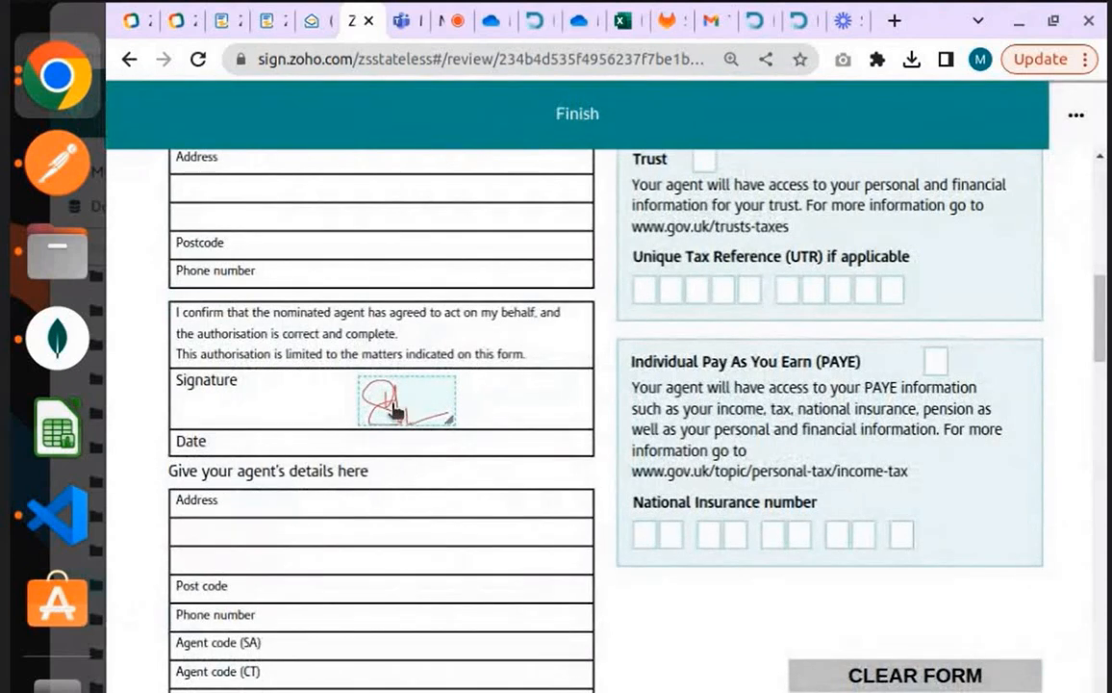
Clear the inserted signature from the Signature field above Date and insert it again
scroll(640, 347, up, 3)
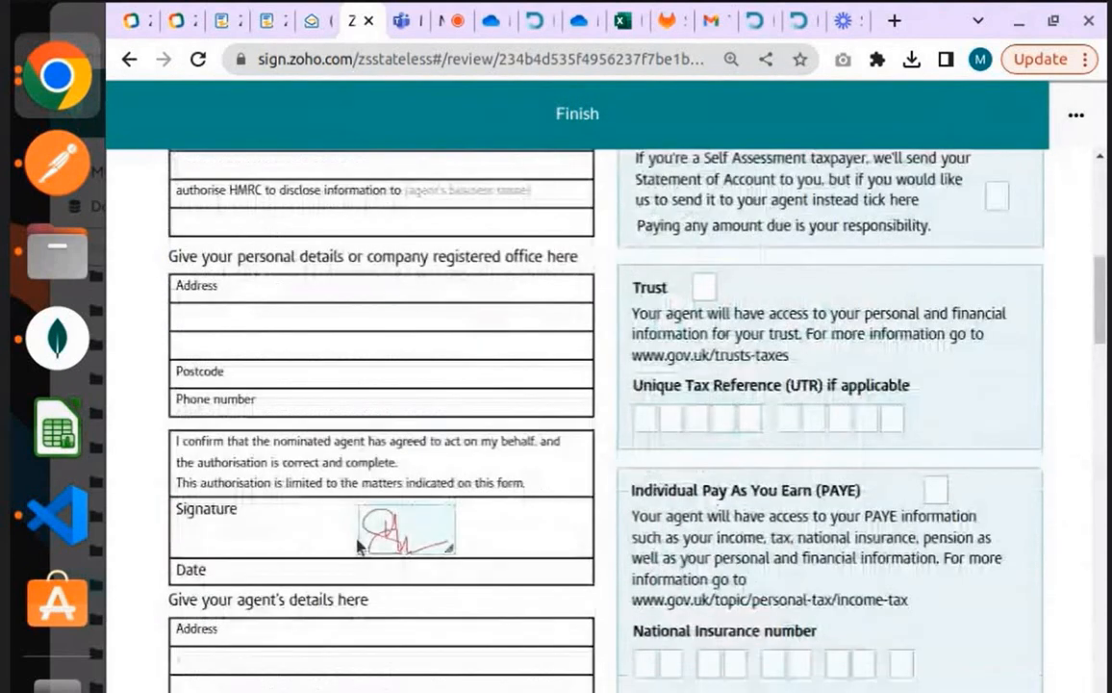
click(413, 537)
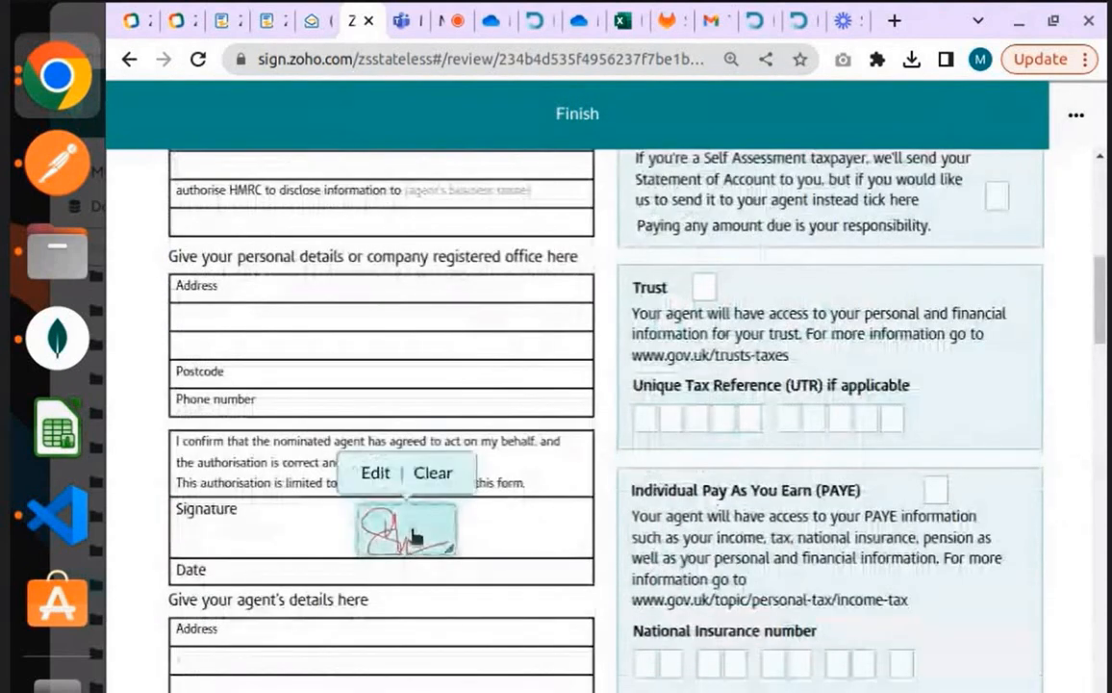
click(433, 473)
click(466, 452)
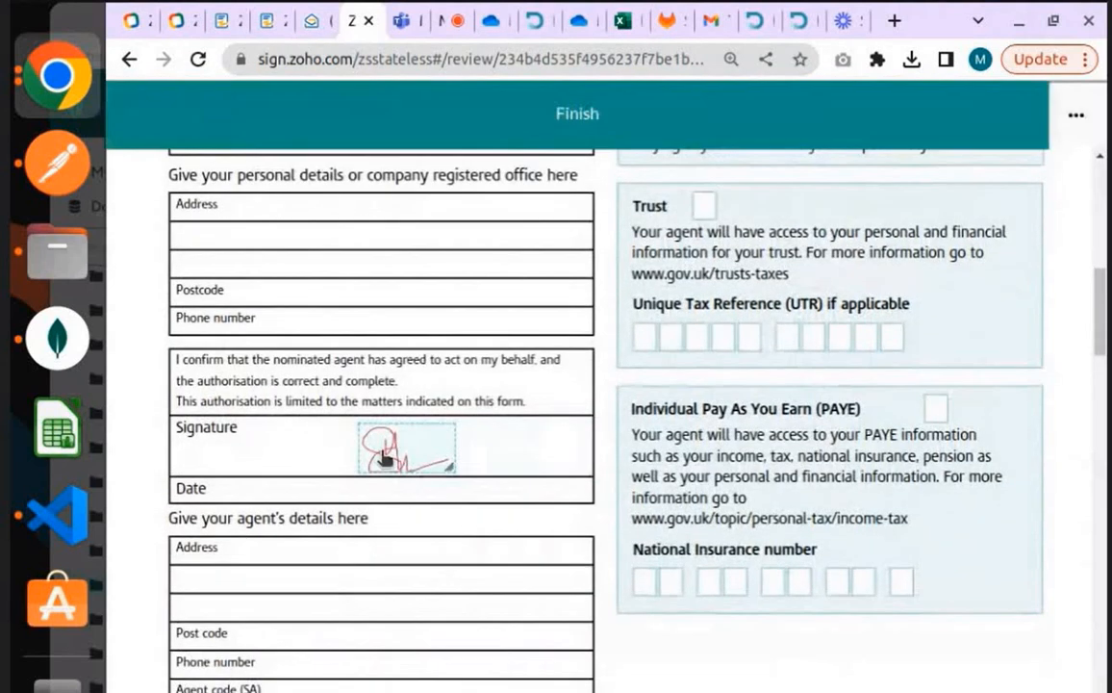
click(418, 452)
scroll(539, 320, up, 5)
scroll(575, 300, down, 10)
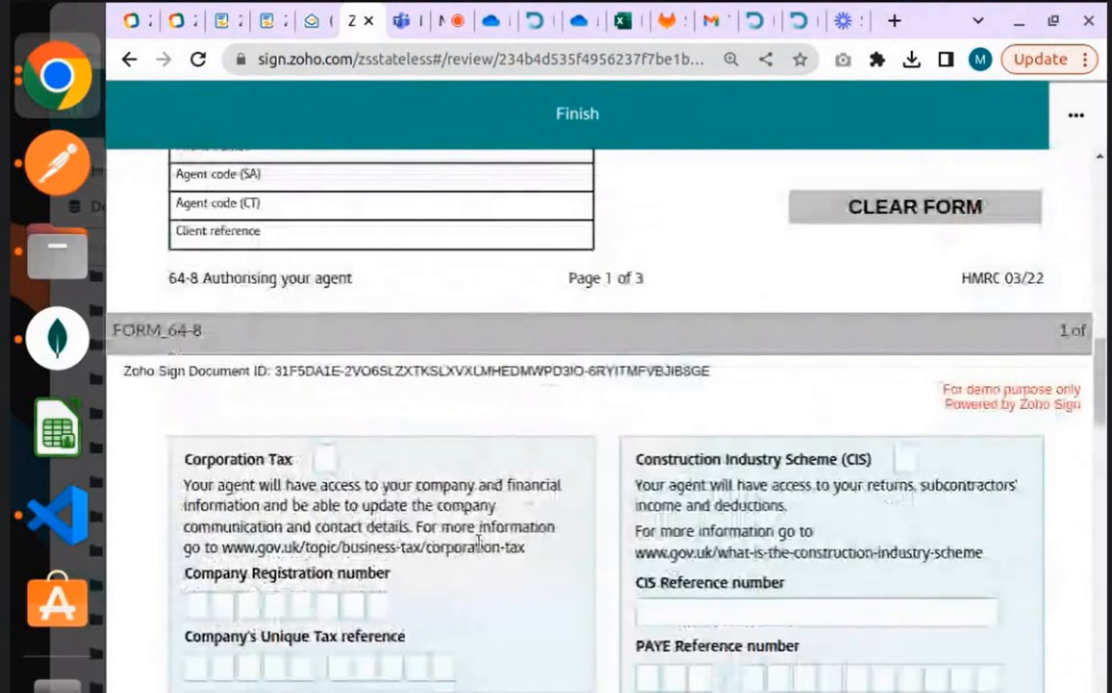
scroll(478, 539, up, 5)
mouse_move(479, 488)
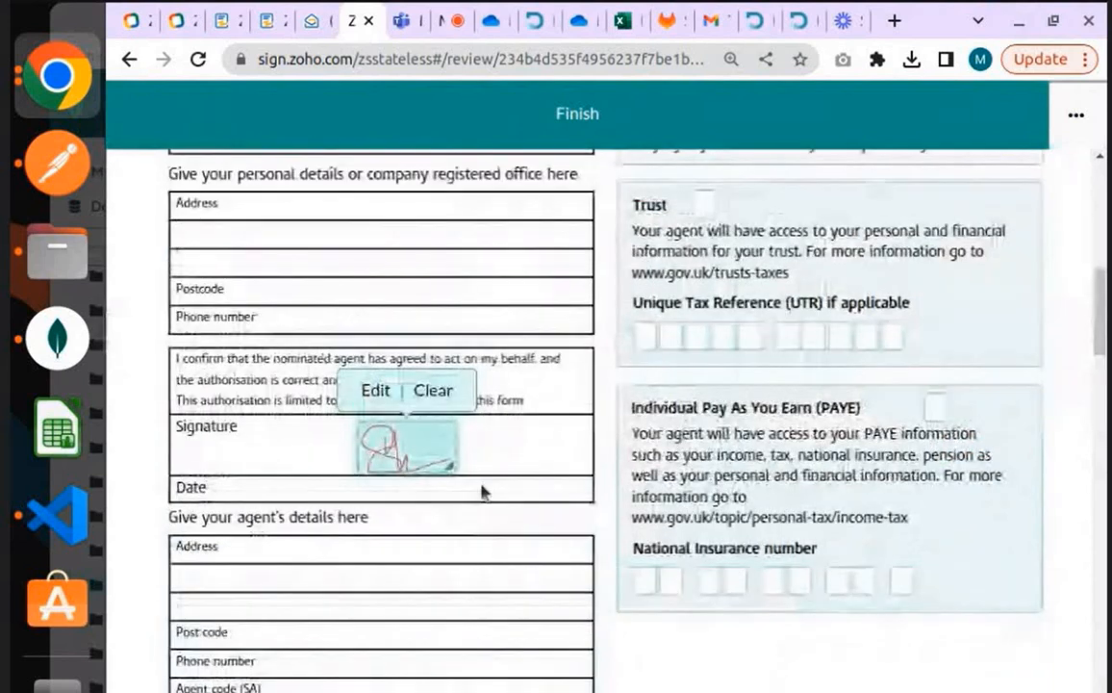
click(427, 464)
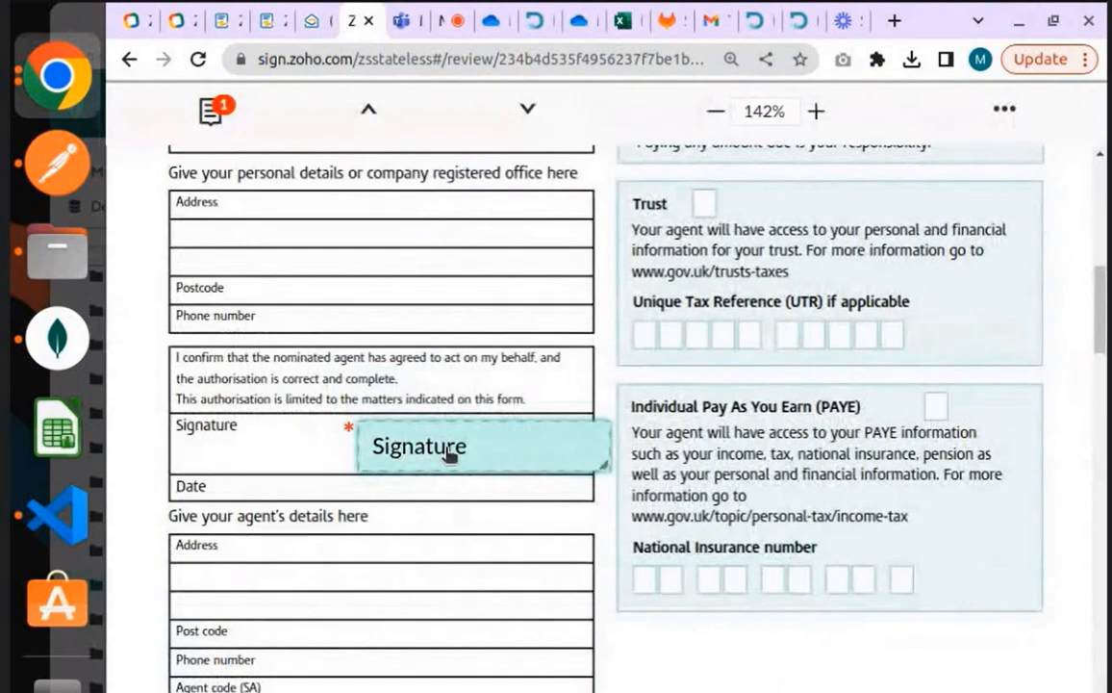
click(452, 452)
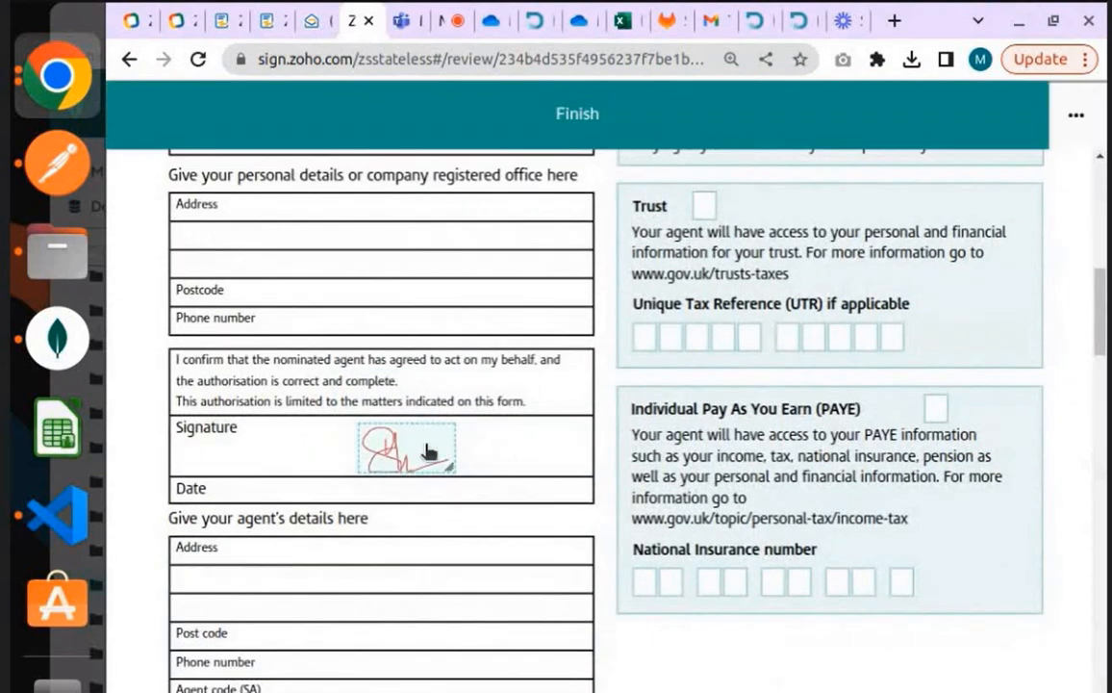
Edit the signature in the Signature field, replacing it with a hand-drawn, underlined signature
scroll(474, 441, up, 5)
scroll(452, 413, down, 8)
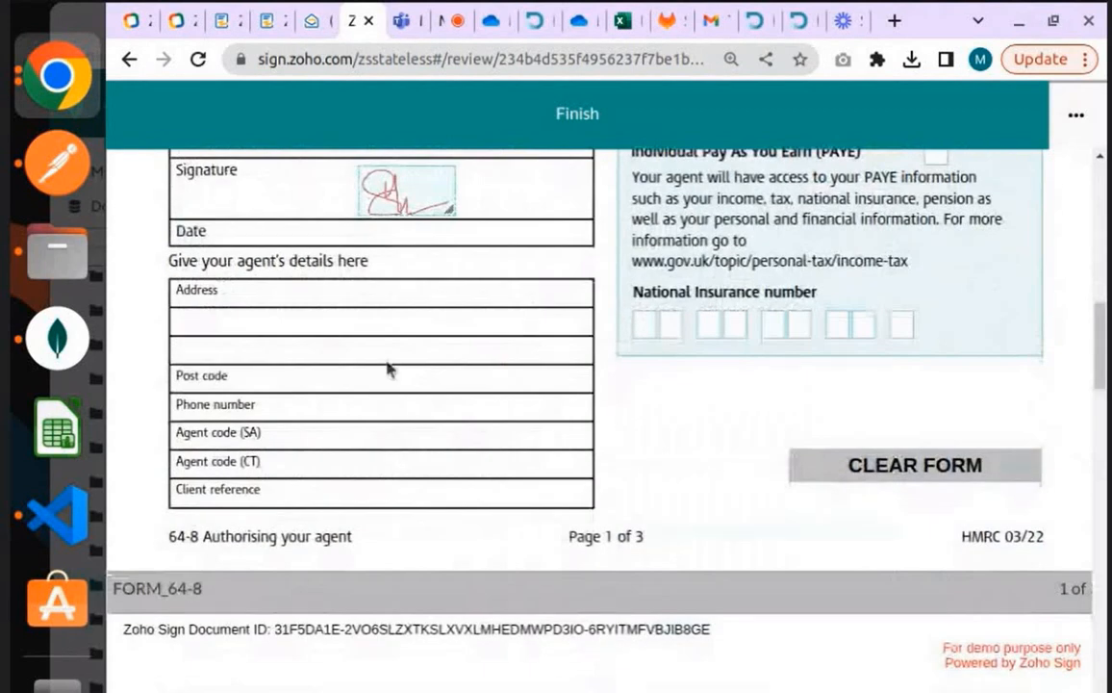
scroll(389, 367, up, 3)
click(407, 454)
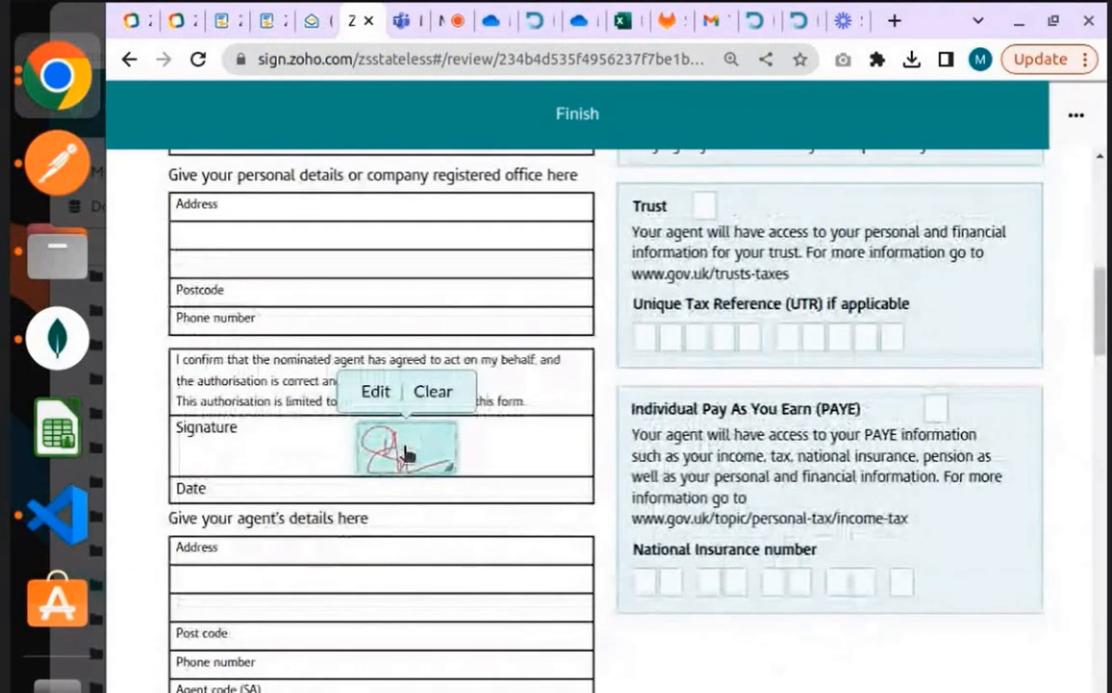
click(373, 396)
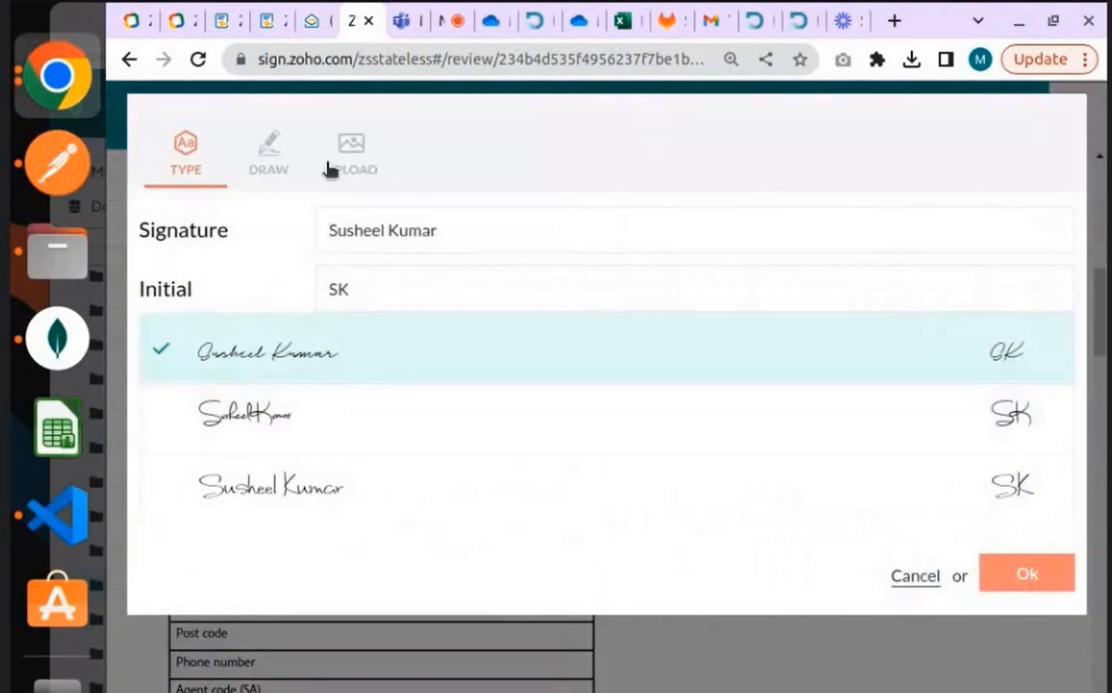
click(273, 162)
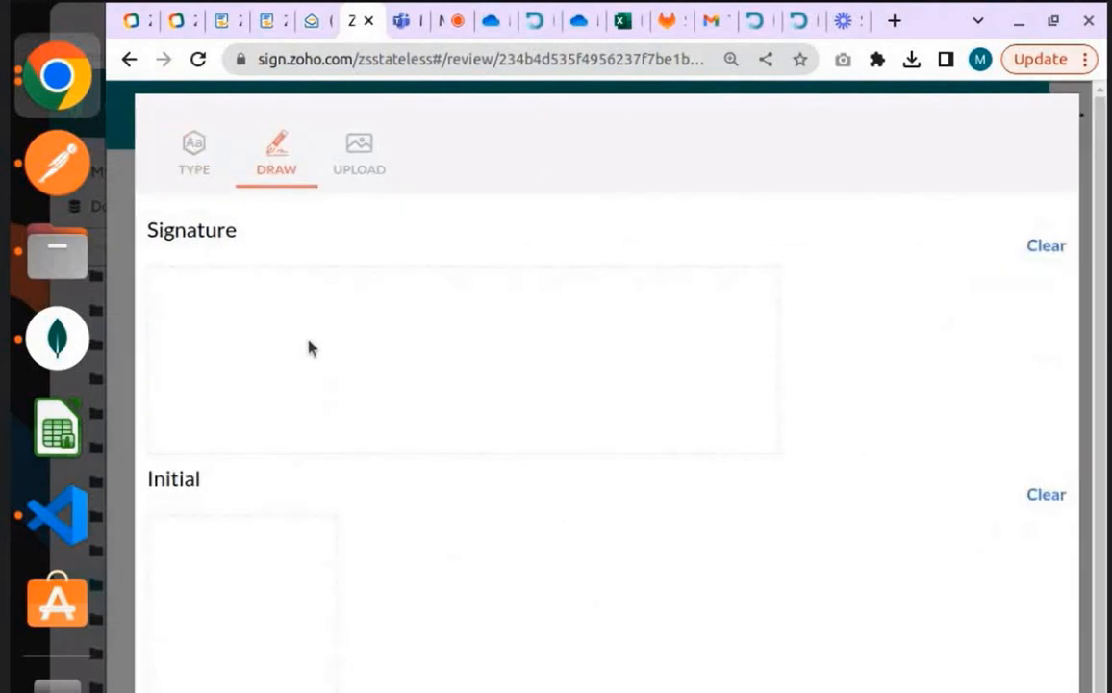
mouse_move(307, 347)
mouse_down()
mouse_move(337, 370)
mouse_move(390, 365)
mouse_up()
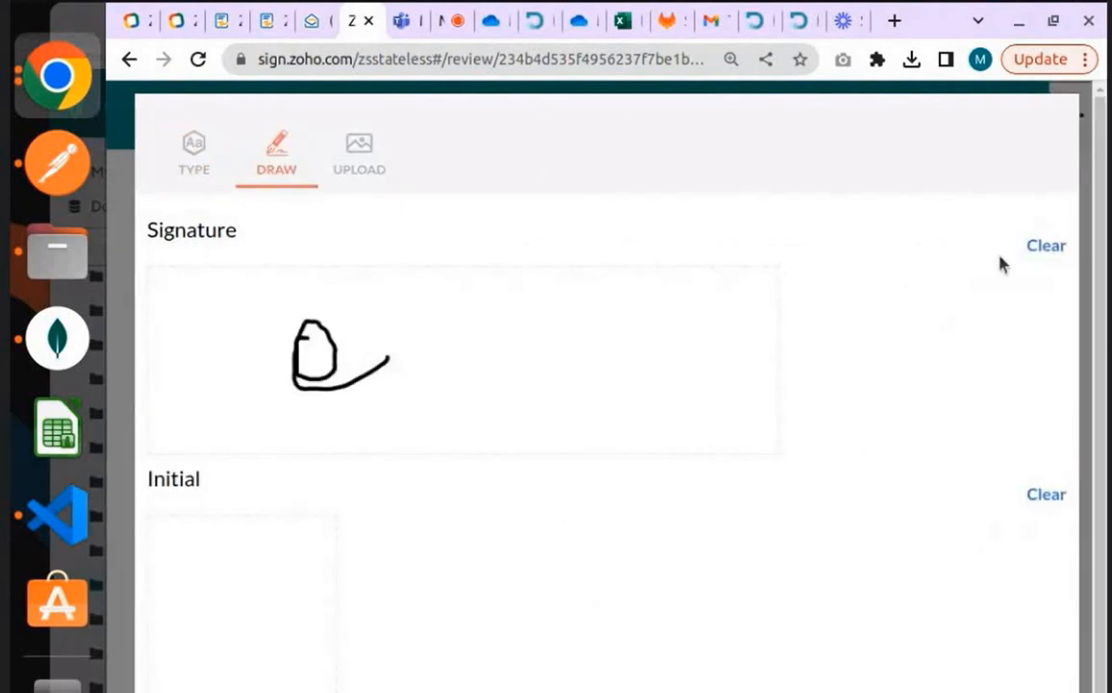
click(1038, 249)
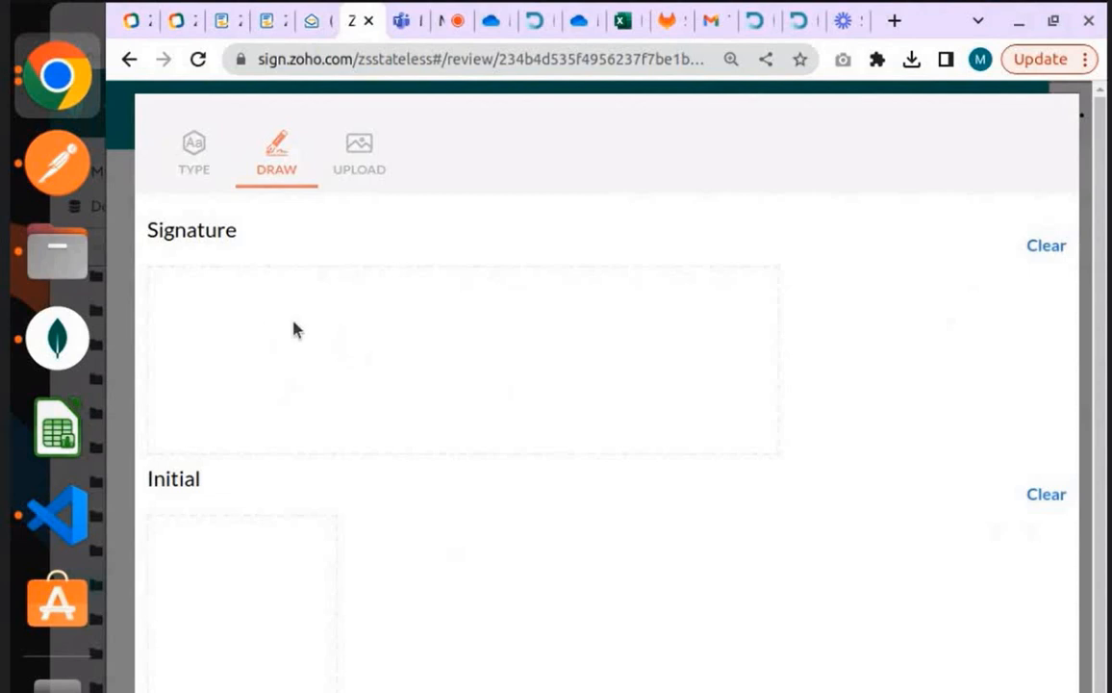
mouse_move(315, 318)
mouse_down()
mouse_move(362, 366)
mouse_move(373, 338)
mouse_move(429, 345)
mouse_move(442, 360)
mouse_move(506, 350)
mouse_move(513, 408)
mouse_move(632, 336)
mouse_up()
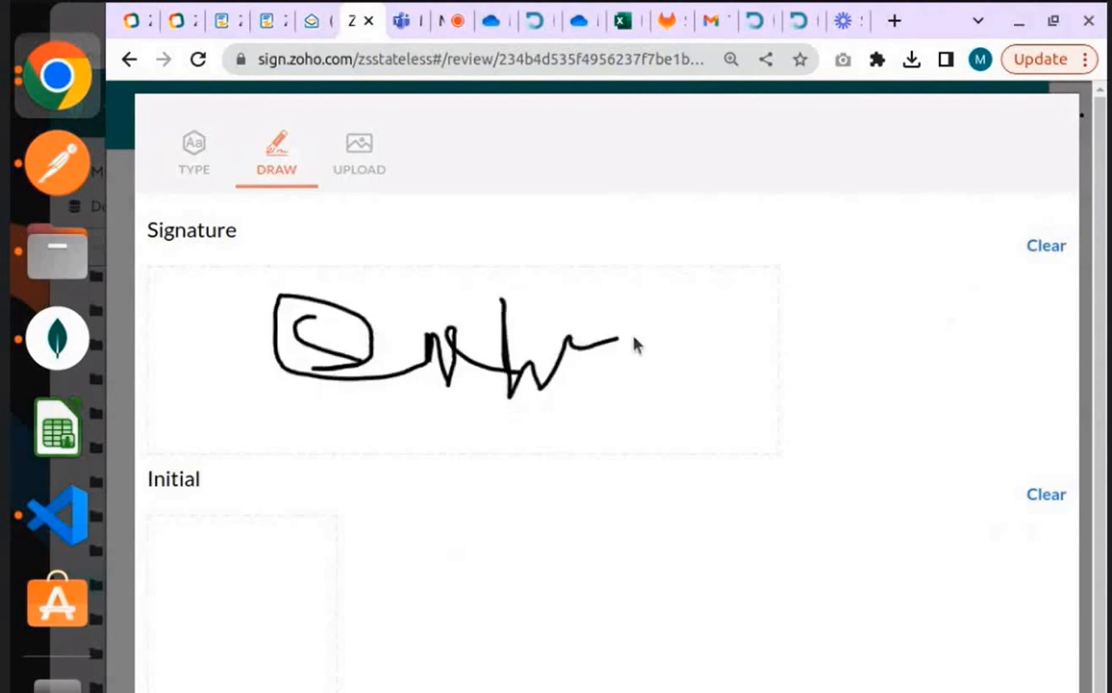
drag(310, 430, 676, 362)
drag(391, 393, 677, 359)
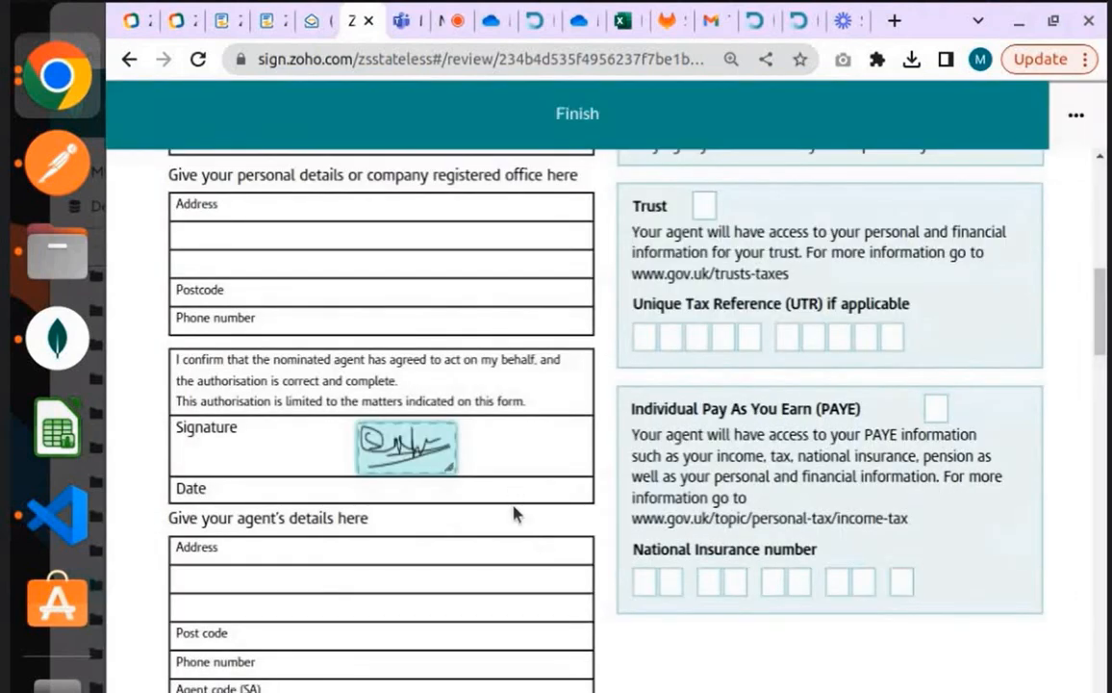
Go through the remaining pages of FORM_64-8 and finish signing the document
scroll(743, 556, down, 1)
scroll(743, 556, down, 10)
scroll(745, 563, down, 10)
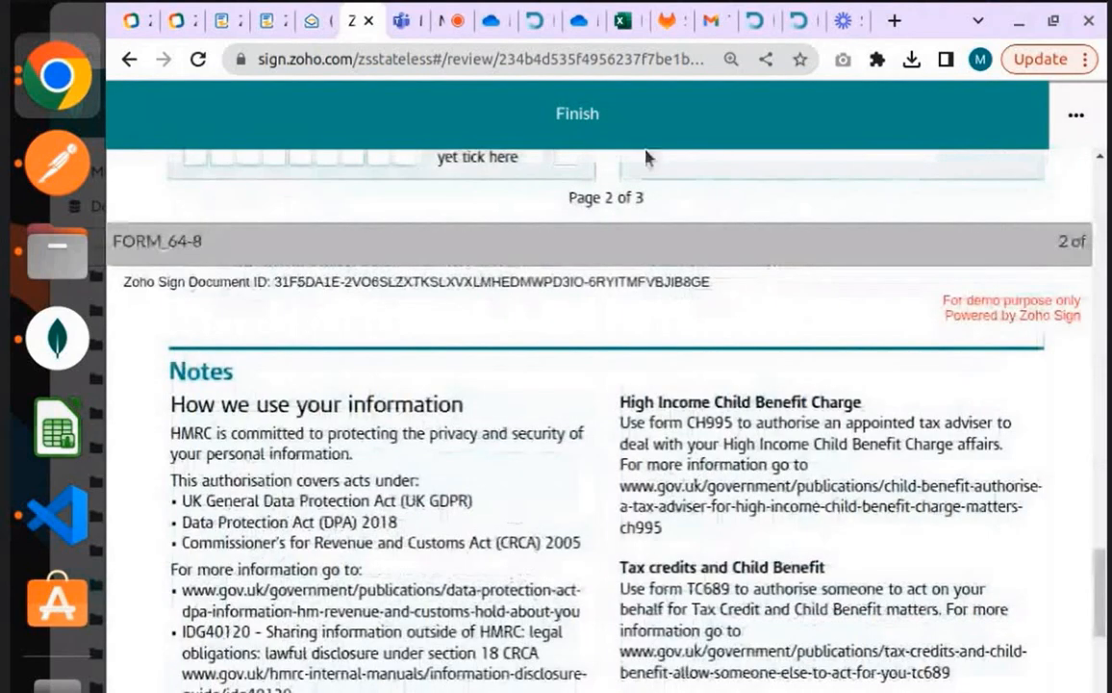
click(638, 133)
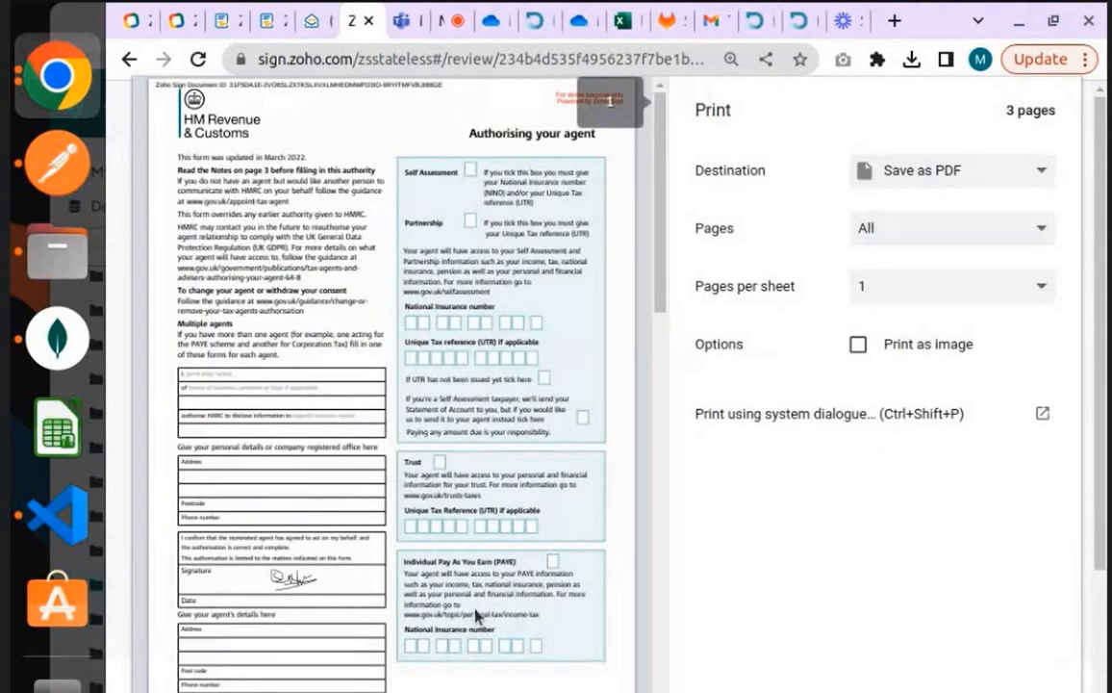
Look through the signed document's print preview and close it without saving or printing
scroll(385, 566, down, 3)
scroll(385, 565, up, 3)
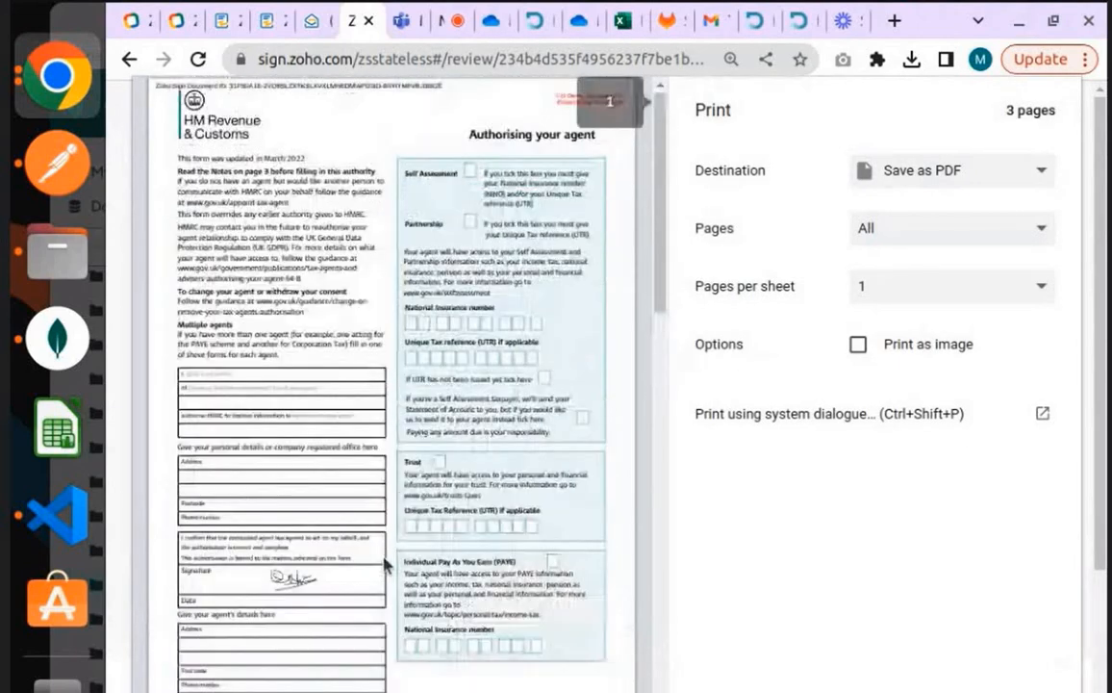
scroll(386, 566, down, 10)
scroll(385, 565, up, 15)
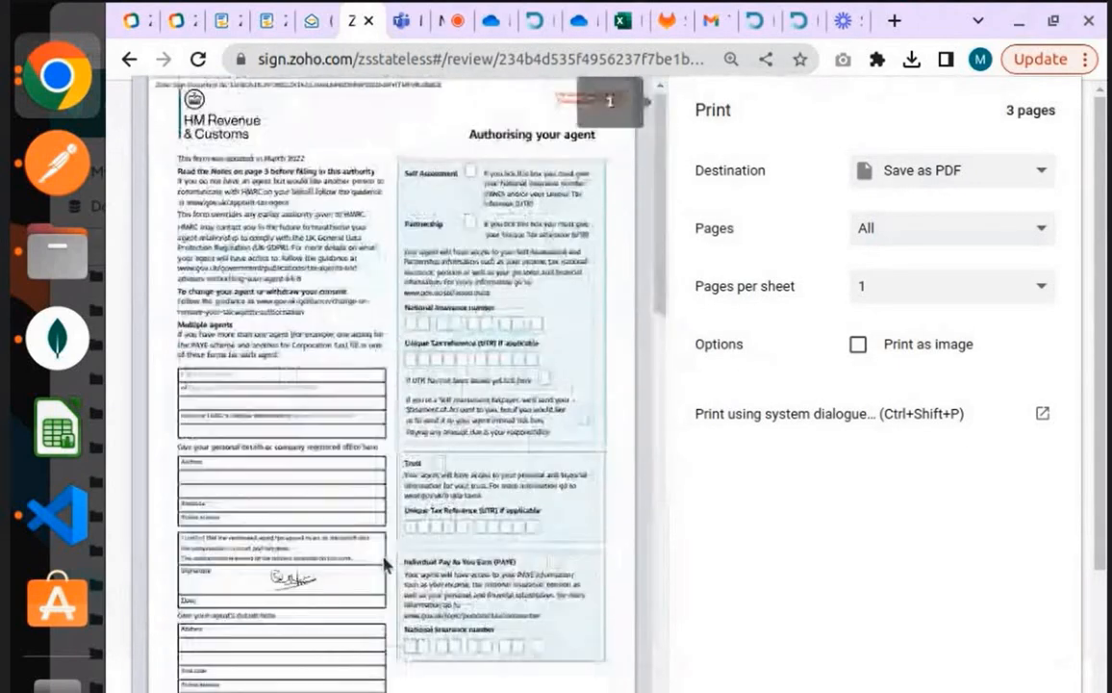
key(Escape)
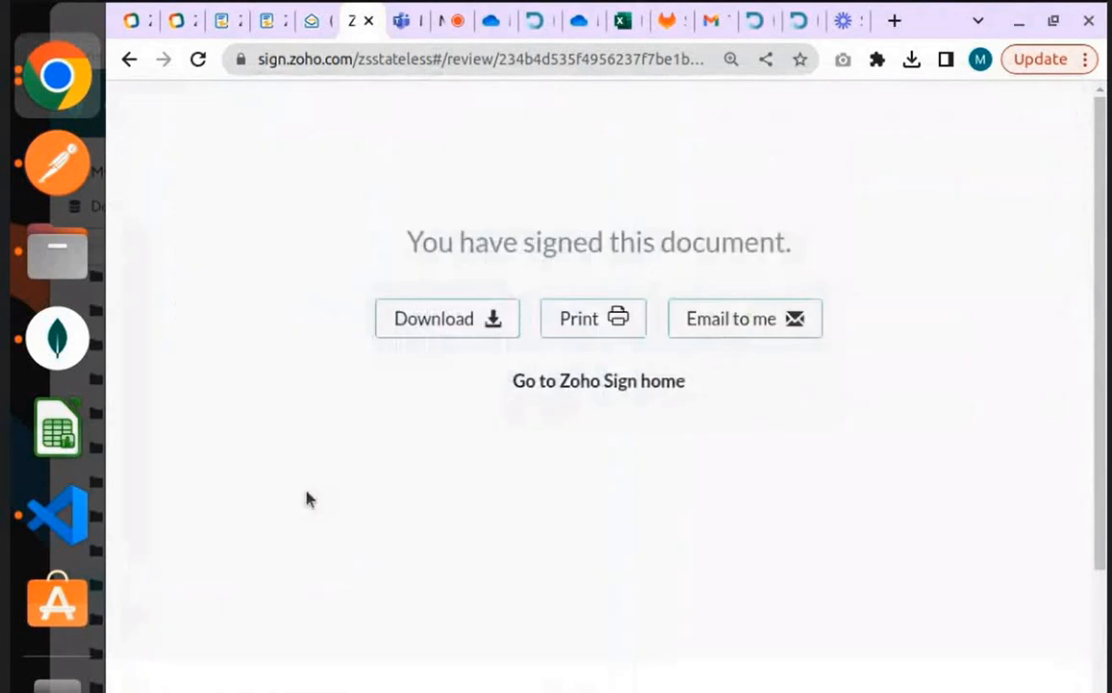
Download the signed document, open NDA (1).pdf and check the signature on page 1
click(456, 323)
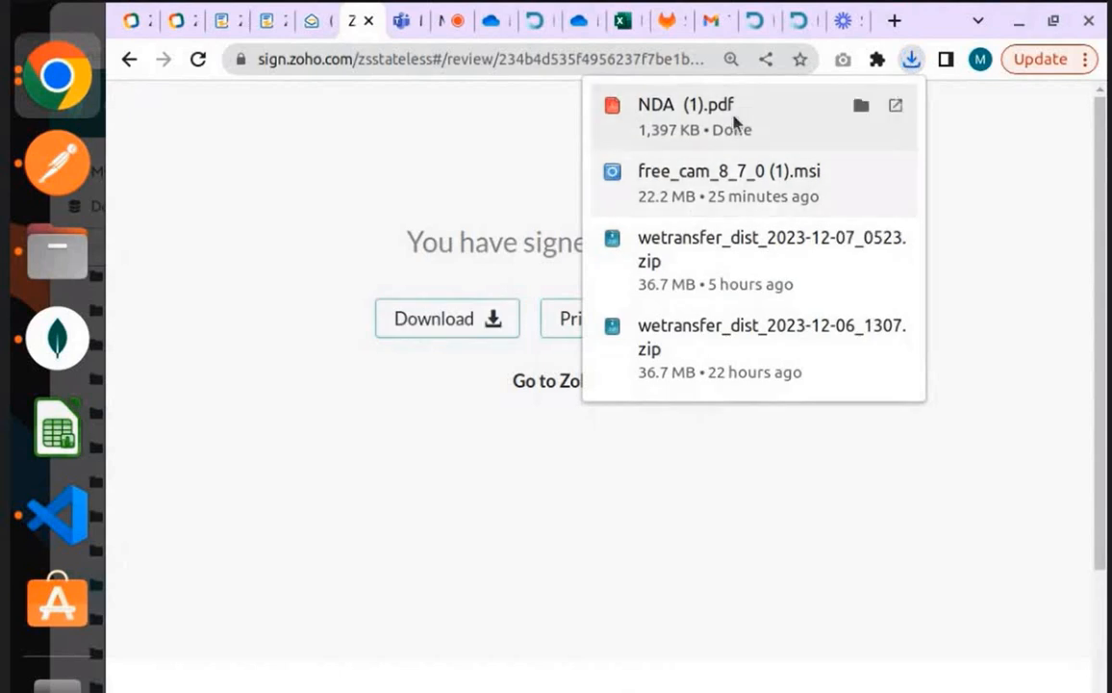
click(734, 120)
scroll(615, 454, down, 6)
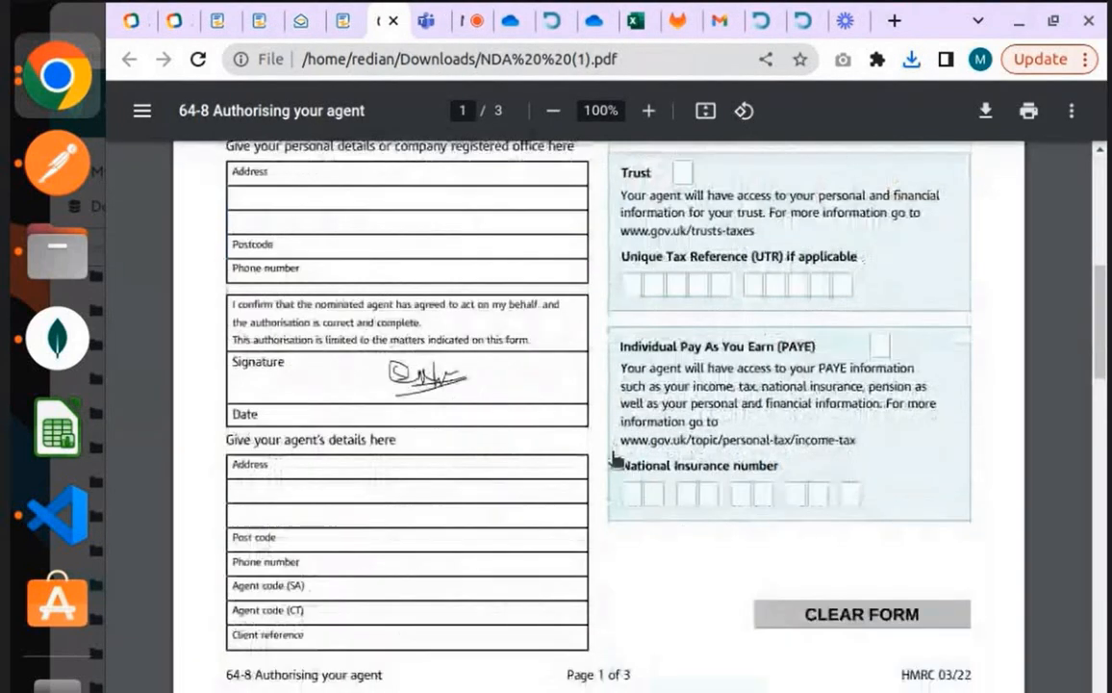
mouse_move(426, 340)
mouse_down()
mouse_move(532, 381)
mouse_move(270, 400)
mouse_up()
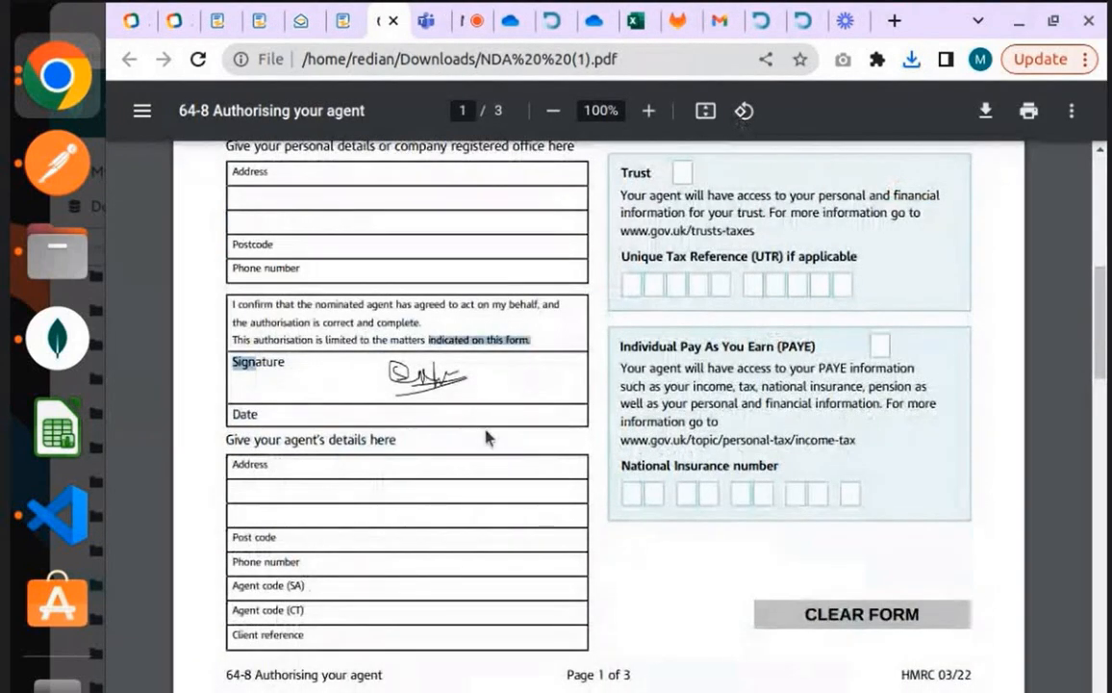
click(487, 430)
scroll(598, 440, up, 5)
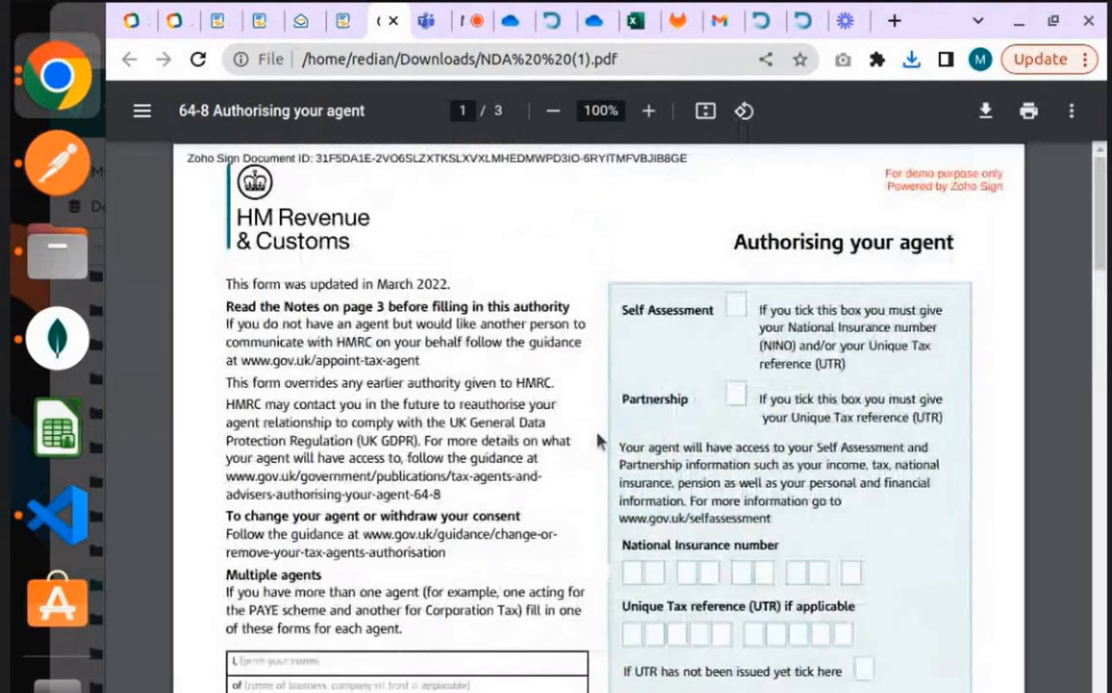
scroll(599, 440, down, 12)
Revisit the NDA signing request email in Zoho Mail and switch to the submit response in Postman
click(470, 20)
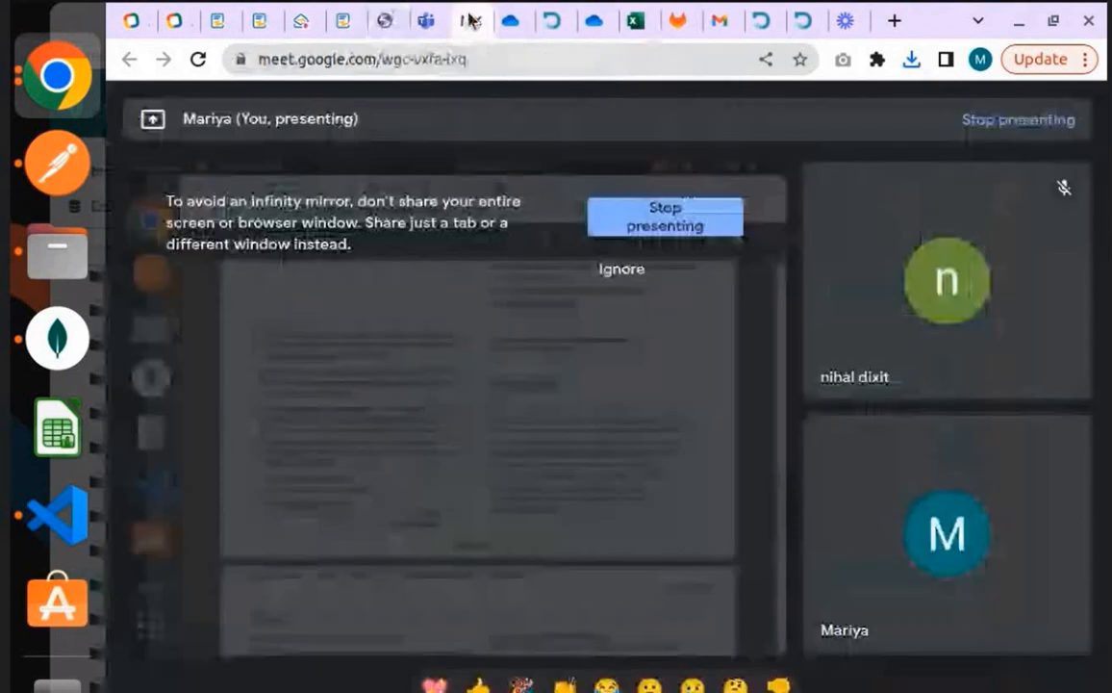
click(296, 21)
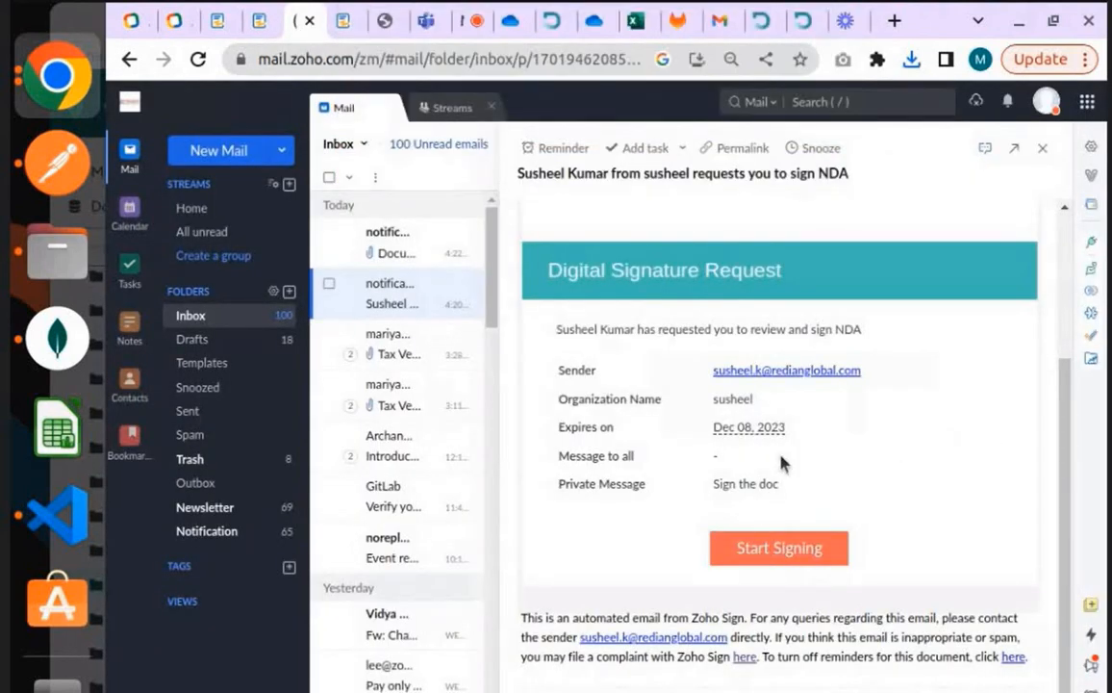
click(77, 169)
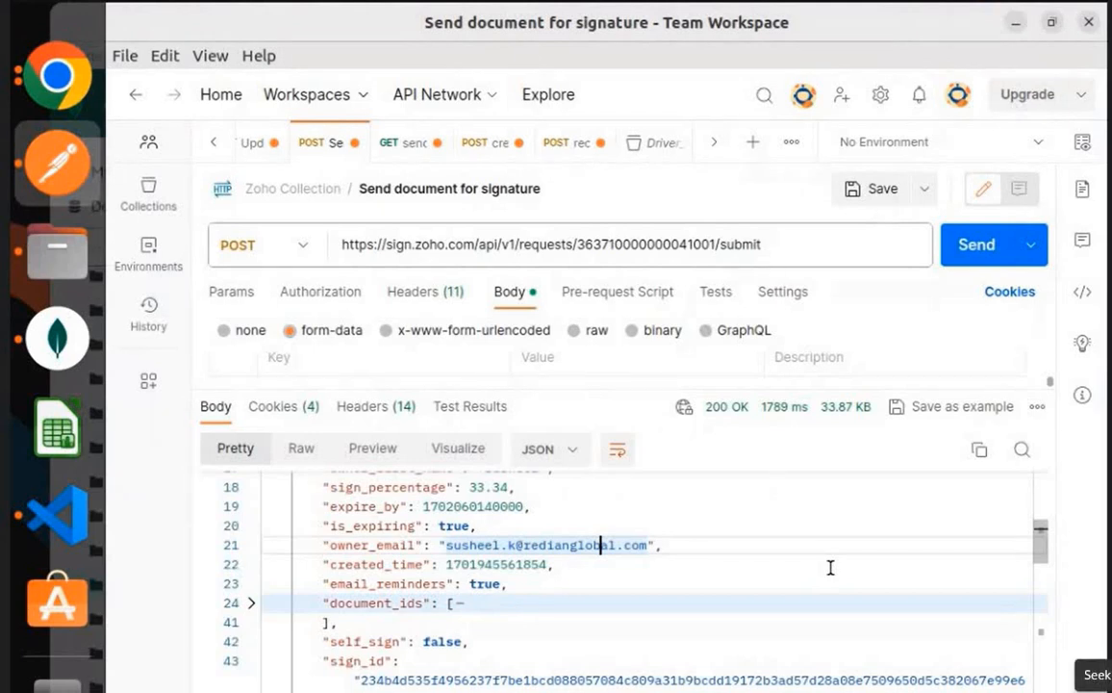
scroll(830, 568, up, 1)
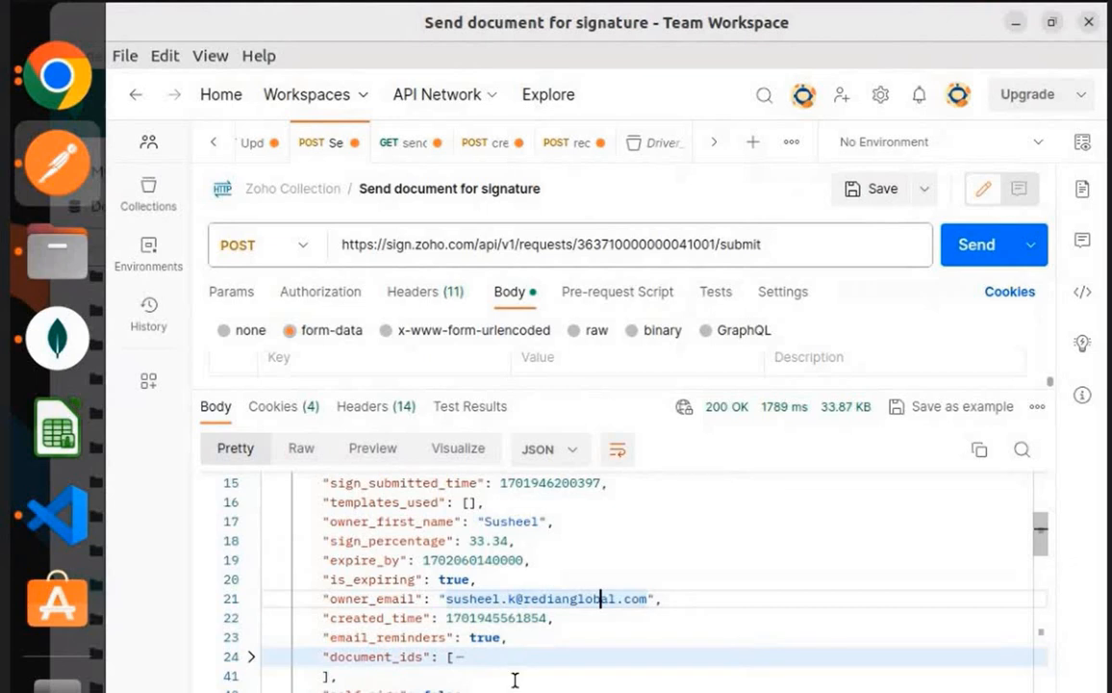
key(alt+Tab)
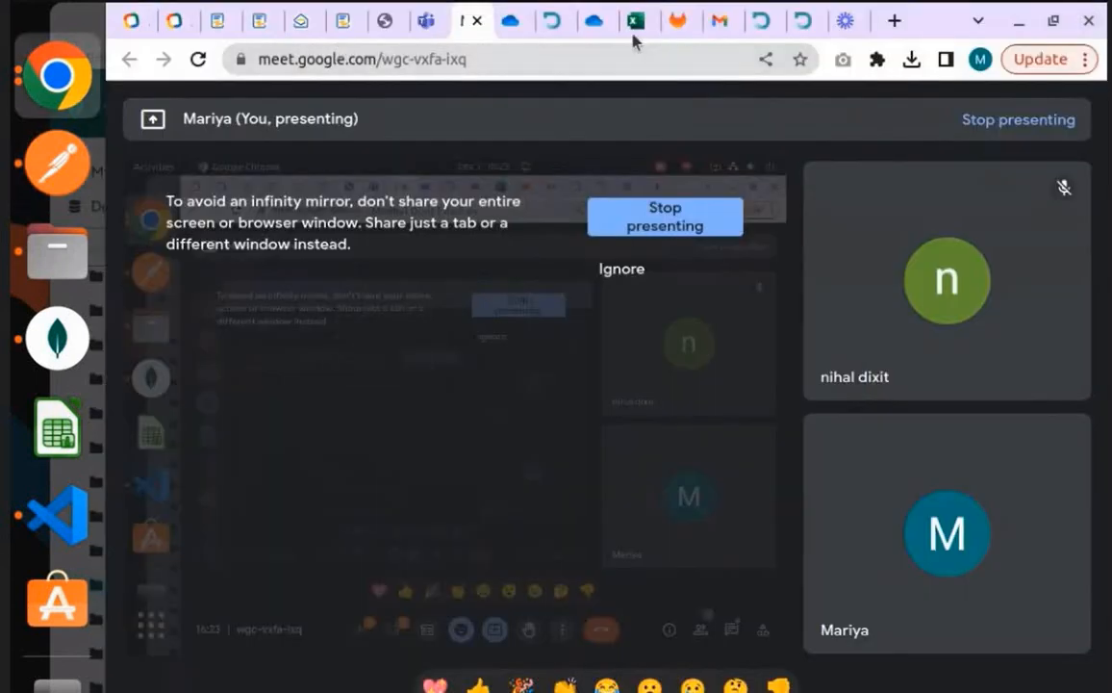
click(722, 26)
key(alt+Tab)
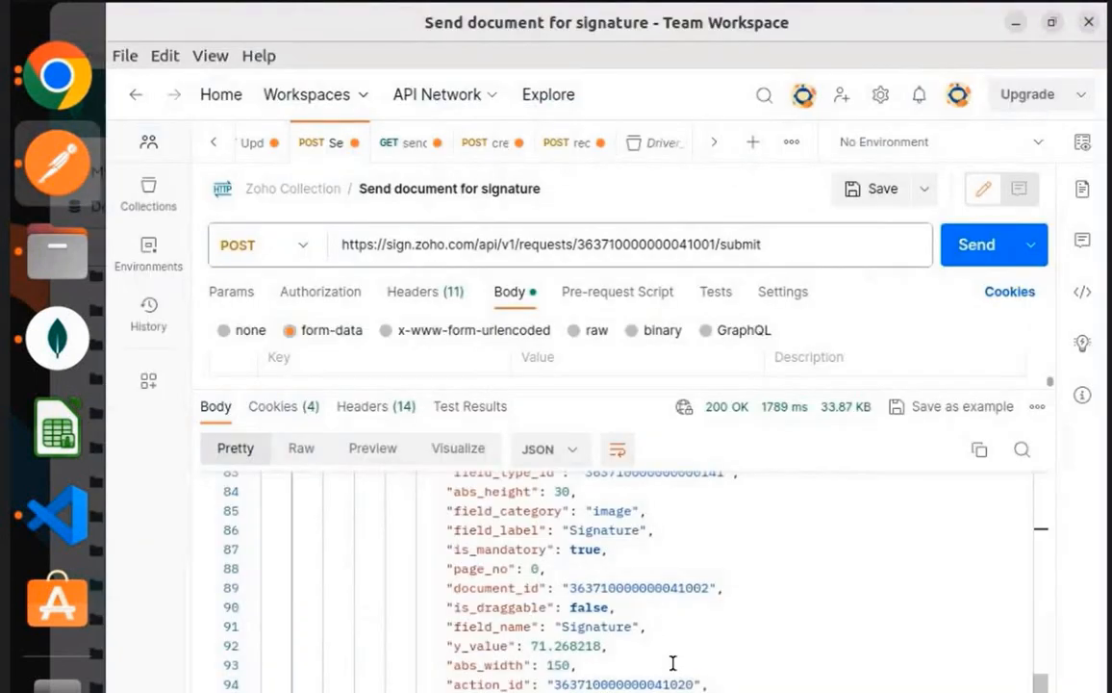
Examine the submit response, checking the owner_email entry, the request status and the request_id and actions sections
scroll(566, 490, up, 10)
scroll(566, 596, down, 3)
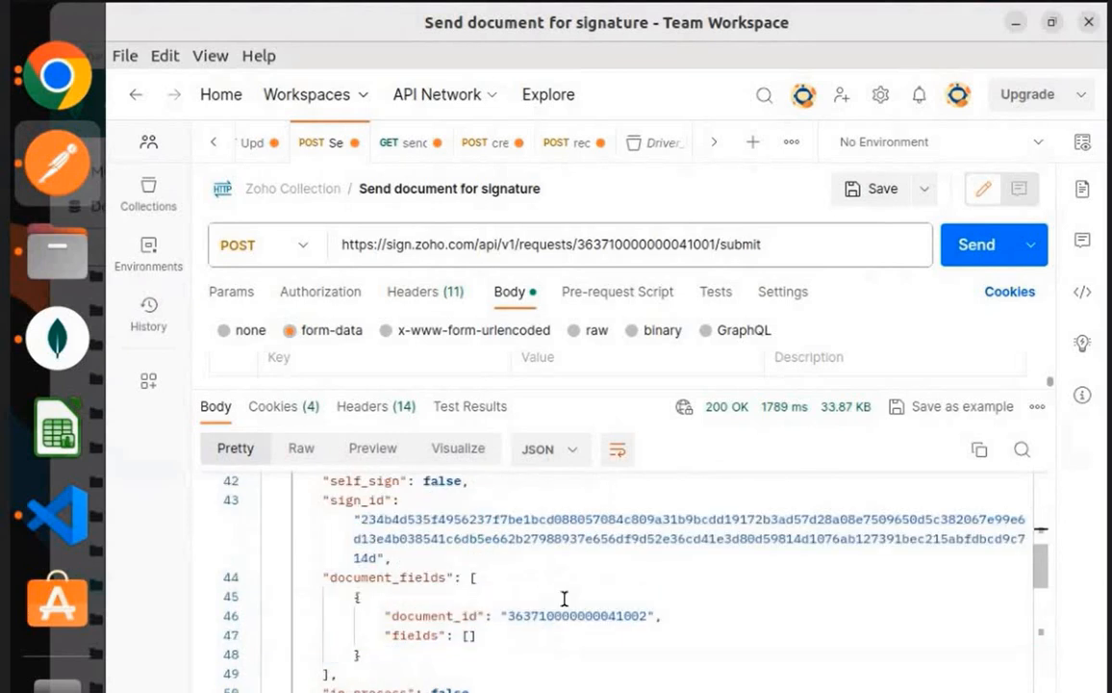
scroll(567, 601, up, 1)
scroll(577, 577, up, 1)
click(600, 599)
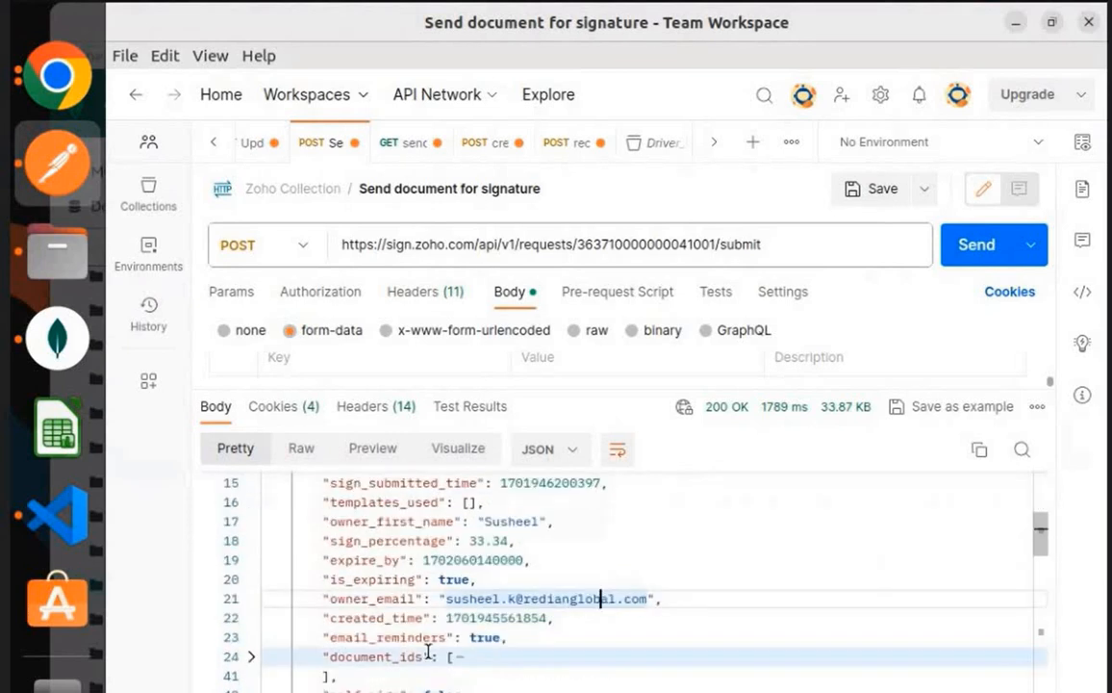
double_click(569, 598)
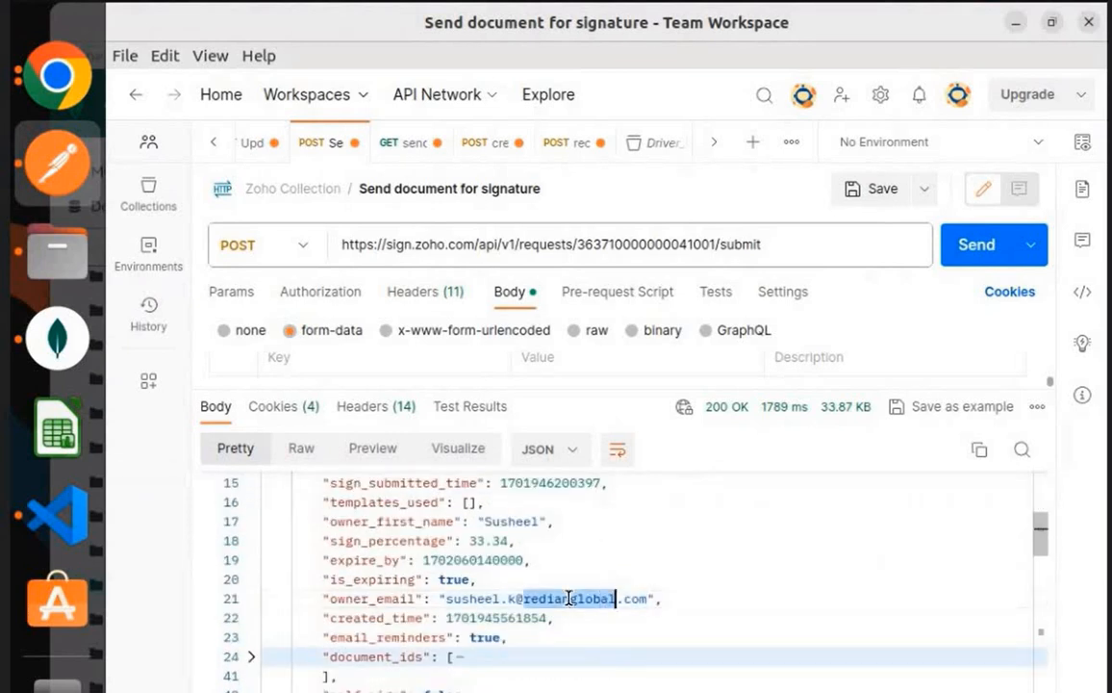
click(758, 598)
scroll(722, 599, up, 4)
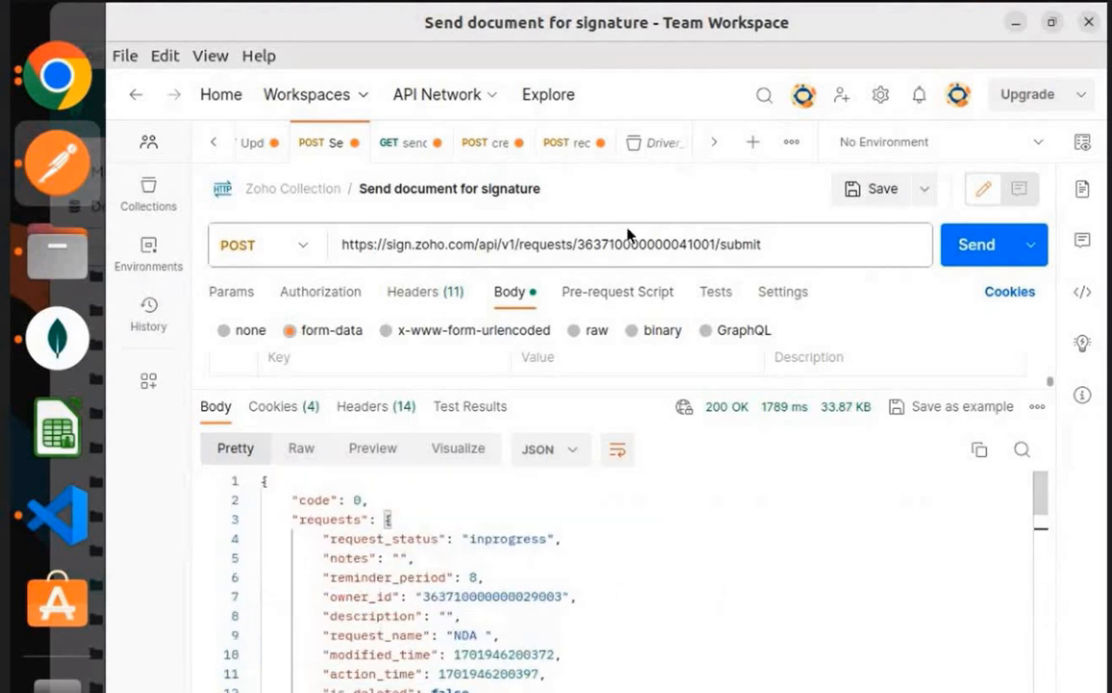
scroll(653, 645, down, 15)
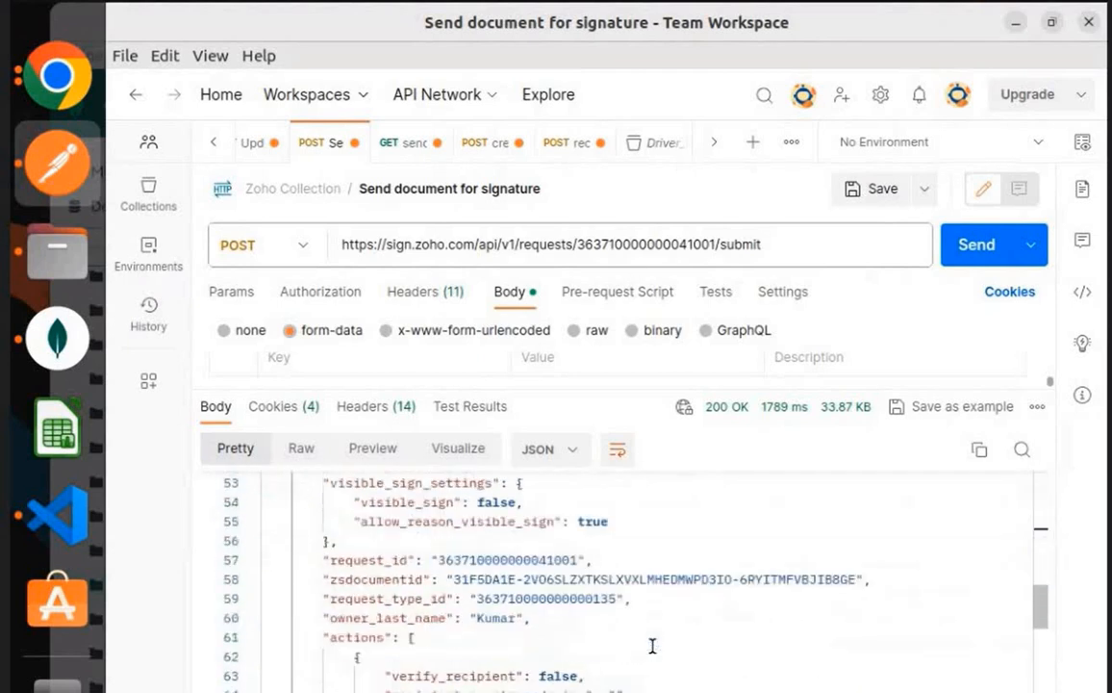
Examine the recipient settings and signature field details in the actions section of the submit response
scroll(673, 662, down, 2)
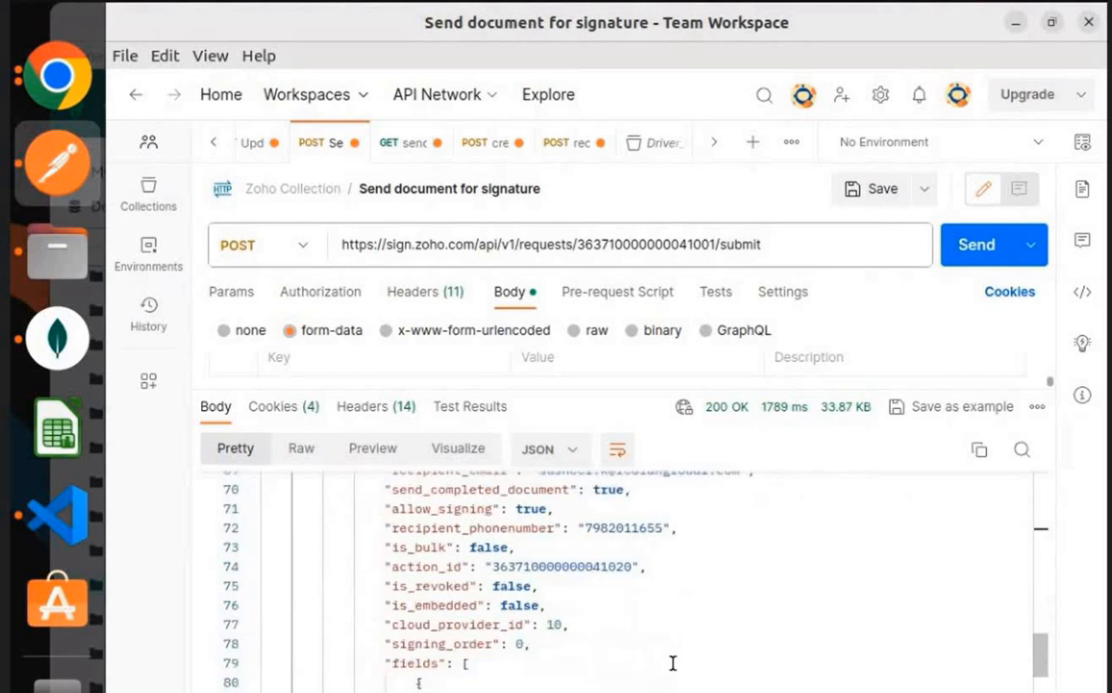
scroll(673, 663, down, 5)
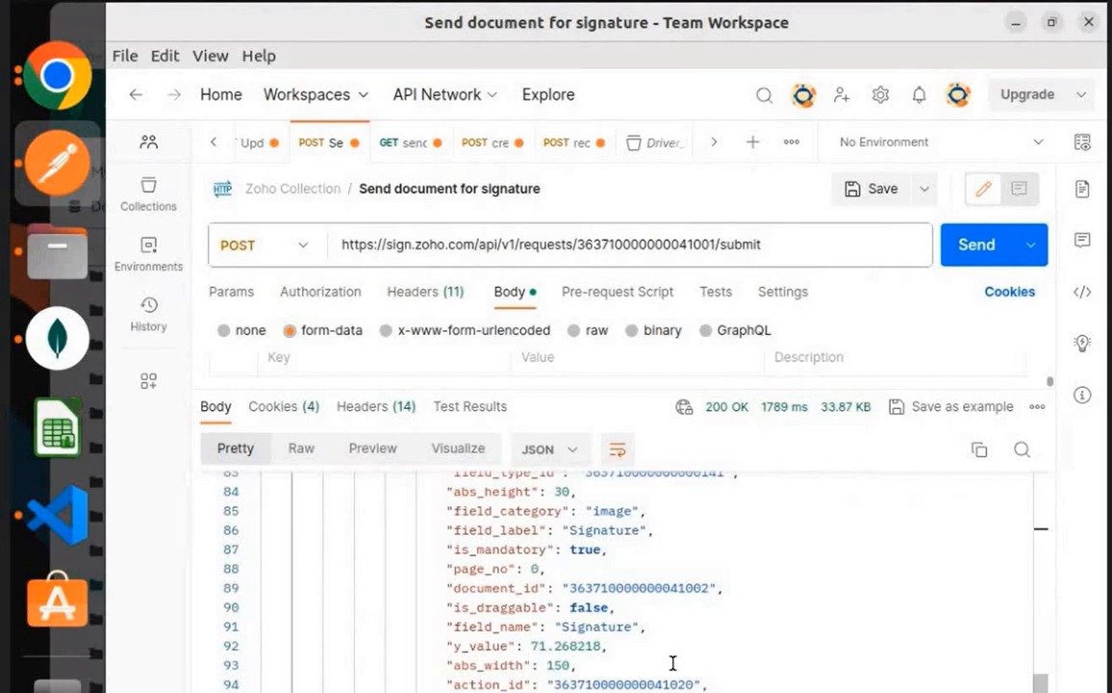
Switch to Zoho Sign in Chrome, list all documents and review their recipients, status and creation date columns
key(alt+Tab)
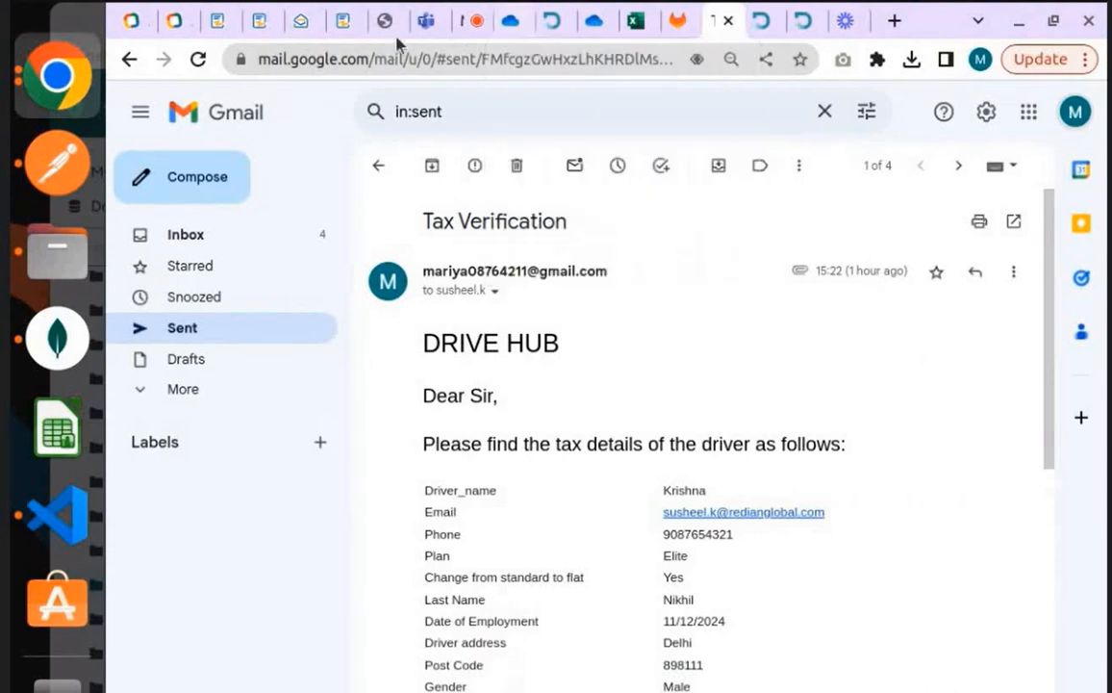
click(337, 21)
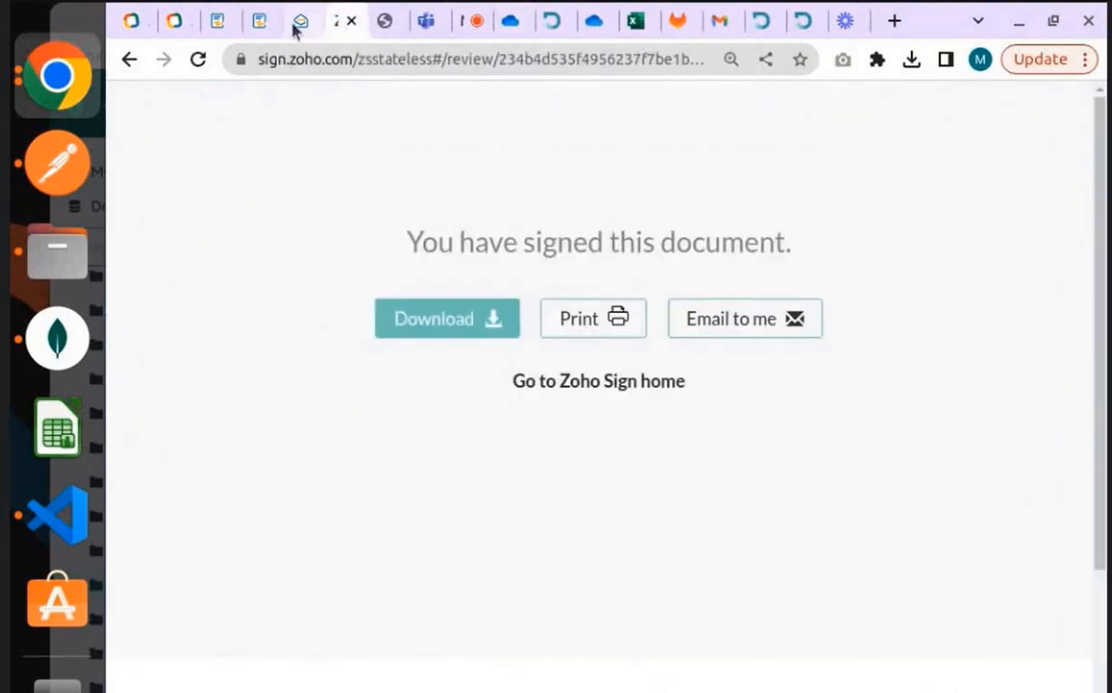
click(298, 21)
click(260, 22)
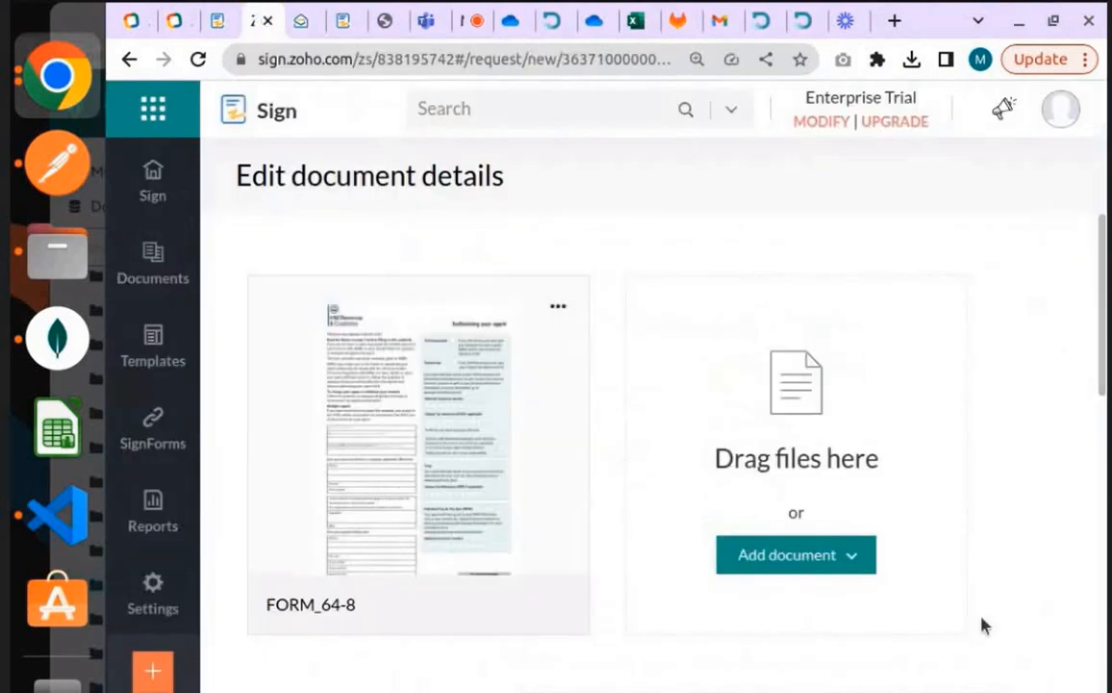
click(150, 274)
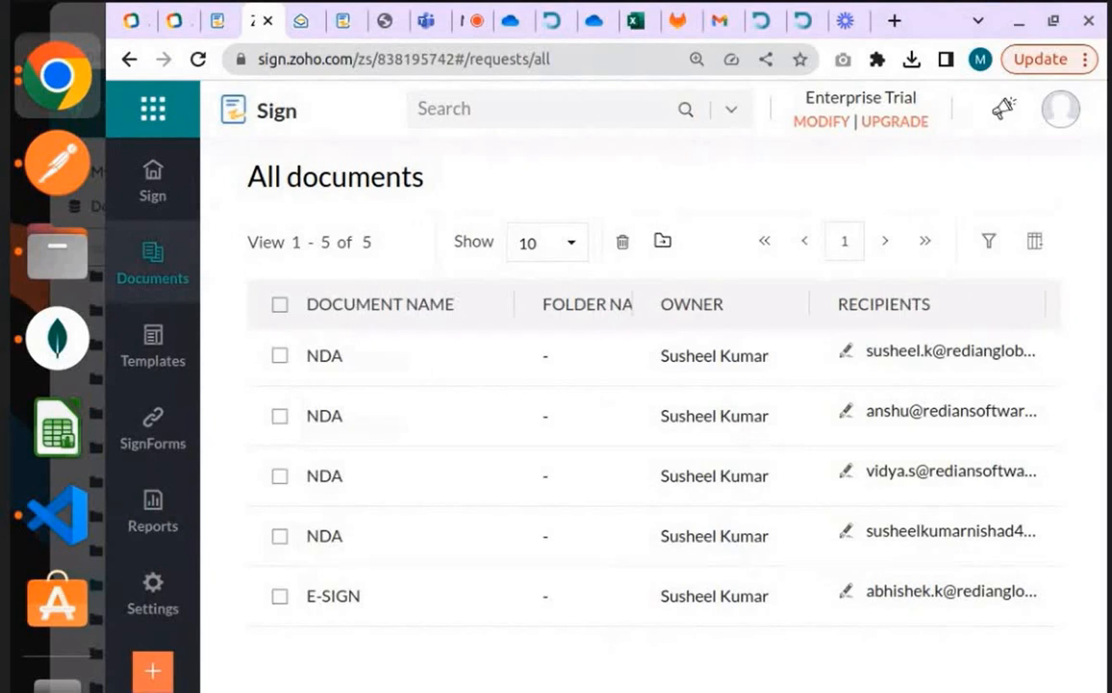
scroll(654, 472, right, 8)
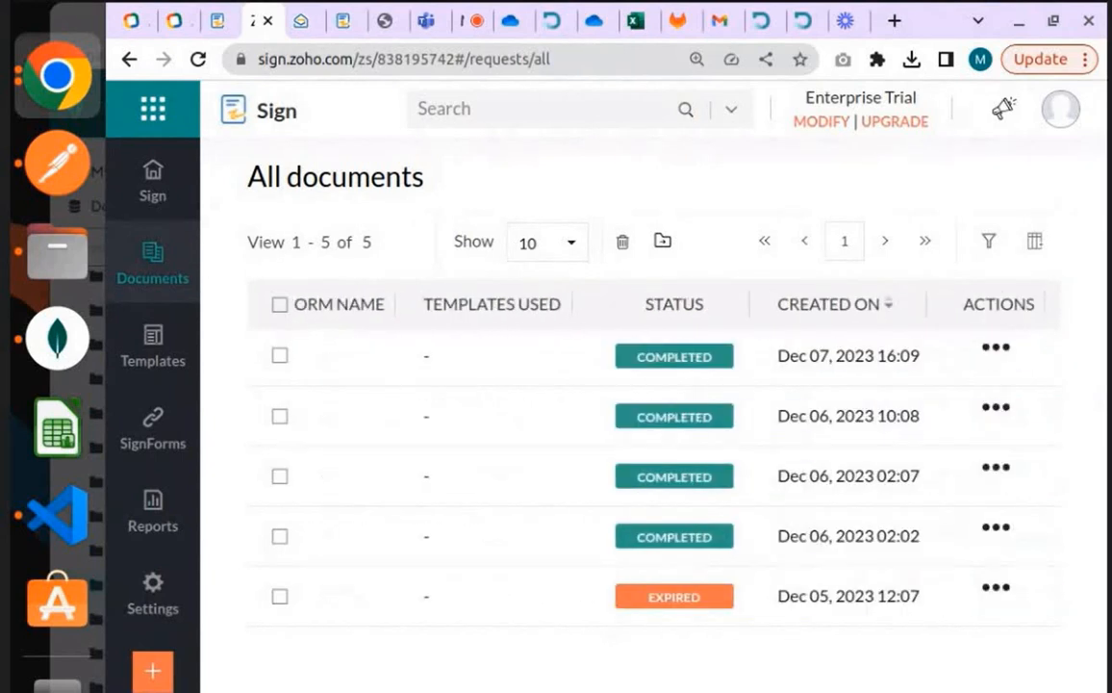
scroll(654, 472, left, 8)
scroll(411, 346, right, 3)
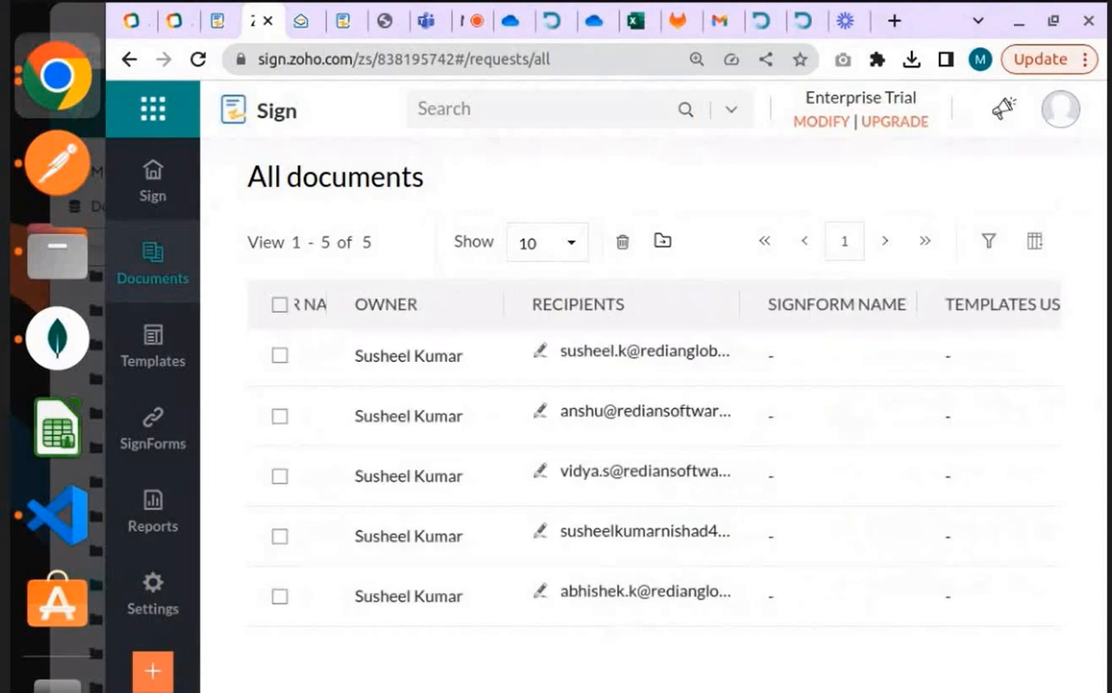
scroll(411, 338, left, 3)
Open the most recently created NDA request and check its recipient status for the mailed, viewed and signed stages
click(409, 358)
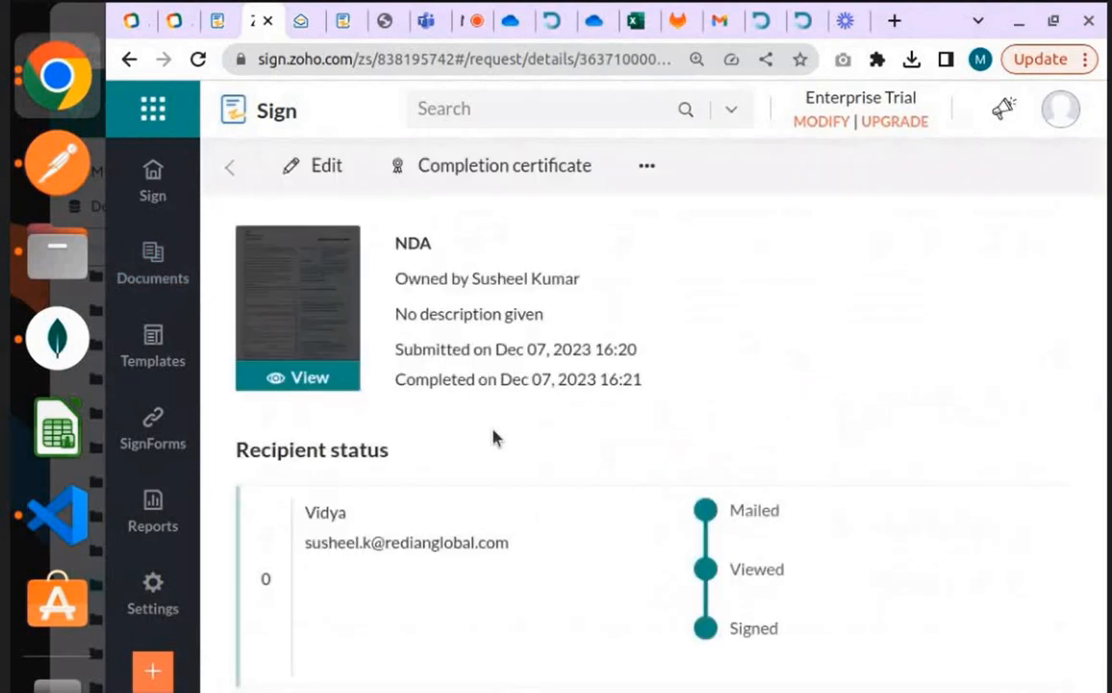
drag(728, 510, 771, 510)
click(784, 574)
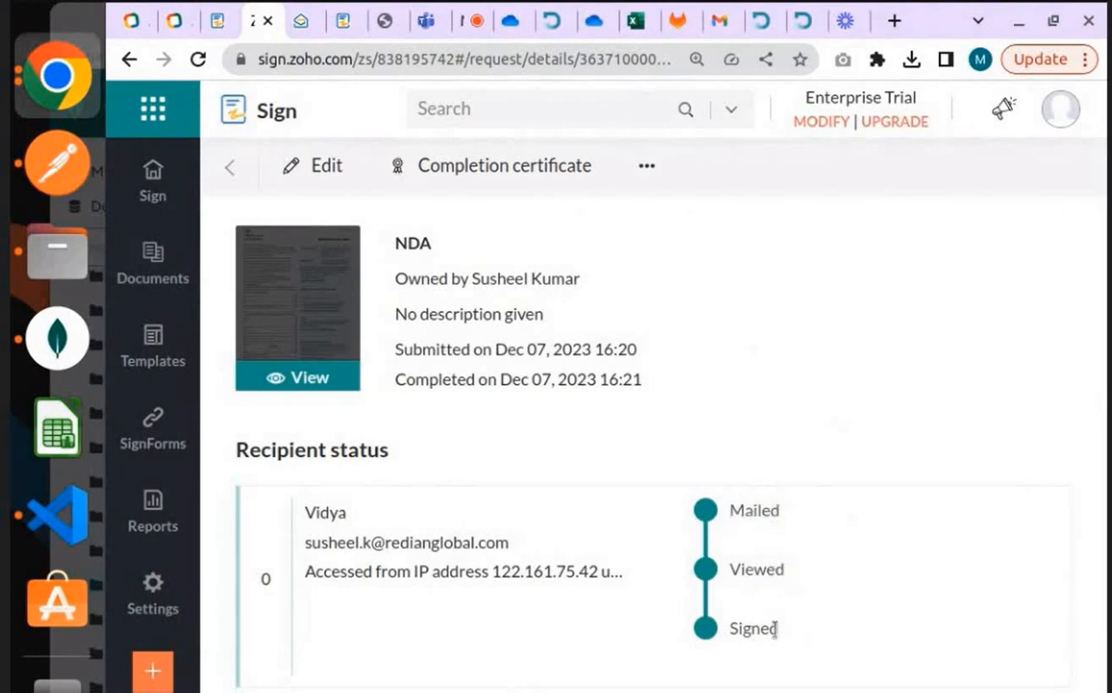
View the NDA request's document FORM_64-8 and check the signature on page 1
click(308, 378)
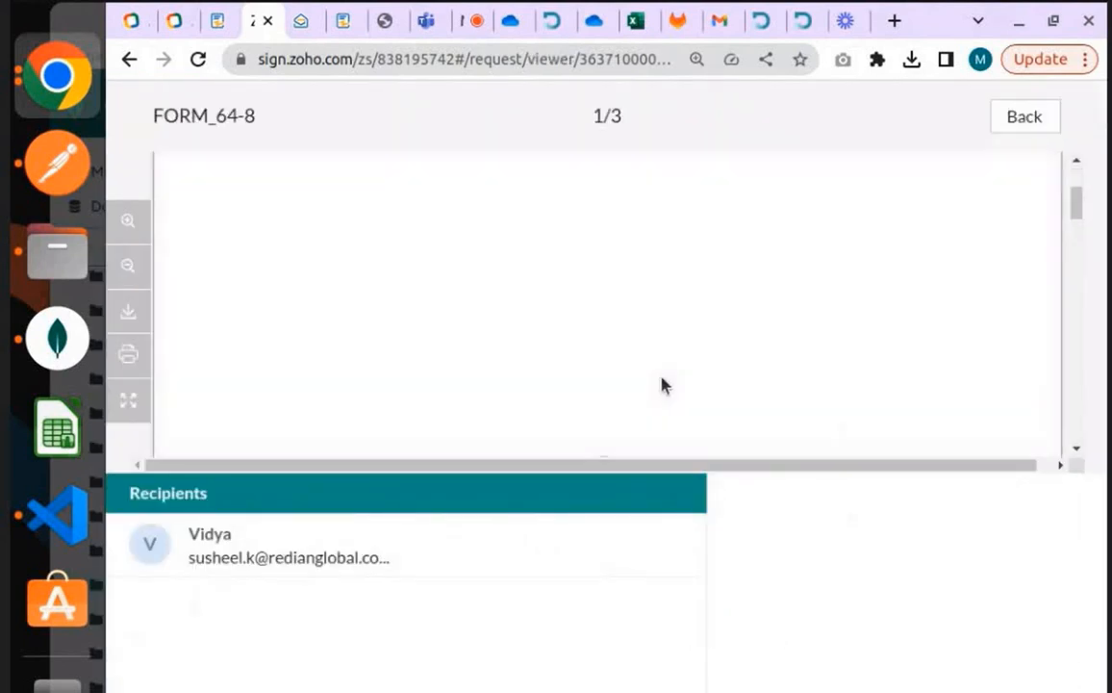
scroll(661, 384, down, 10)
scroll(598, 371, up, 8)
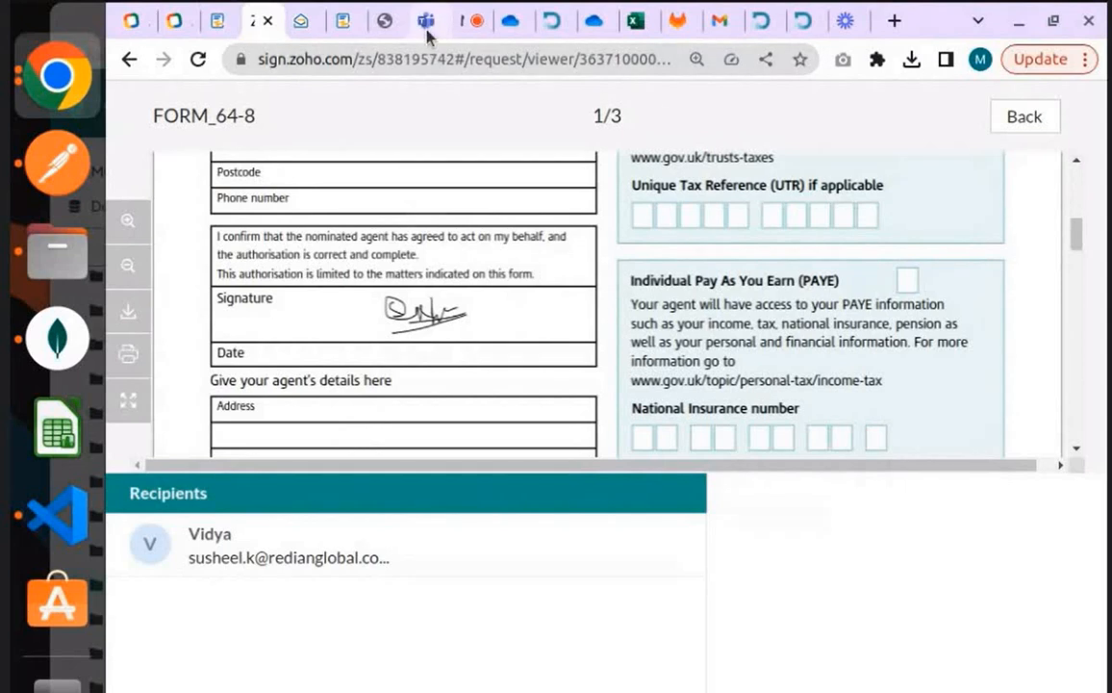
Close the signing request email in Zoho Mail and read the "Document NDA has been completed" email
click(301, 23)
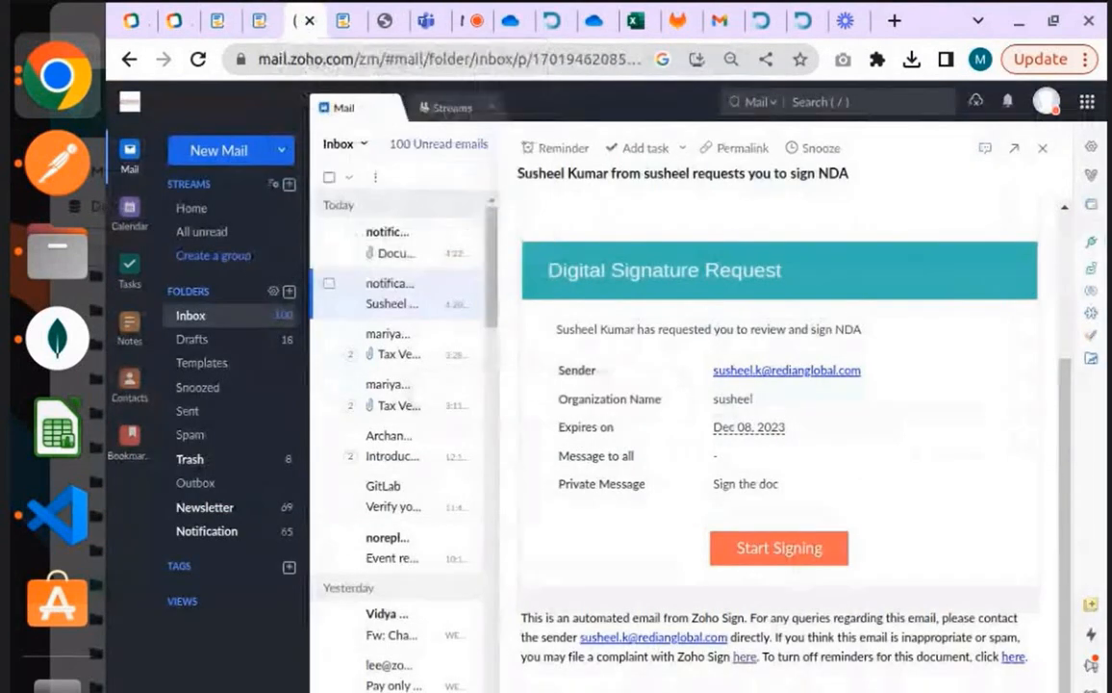
click(1042, 149)
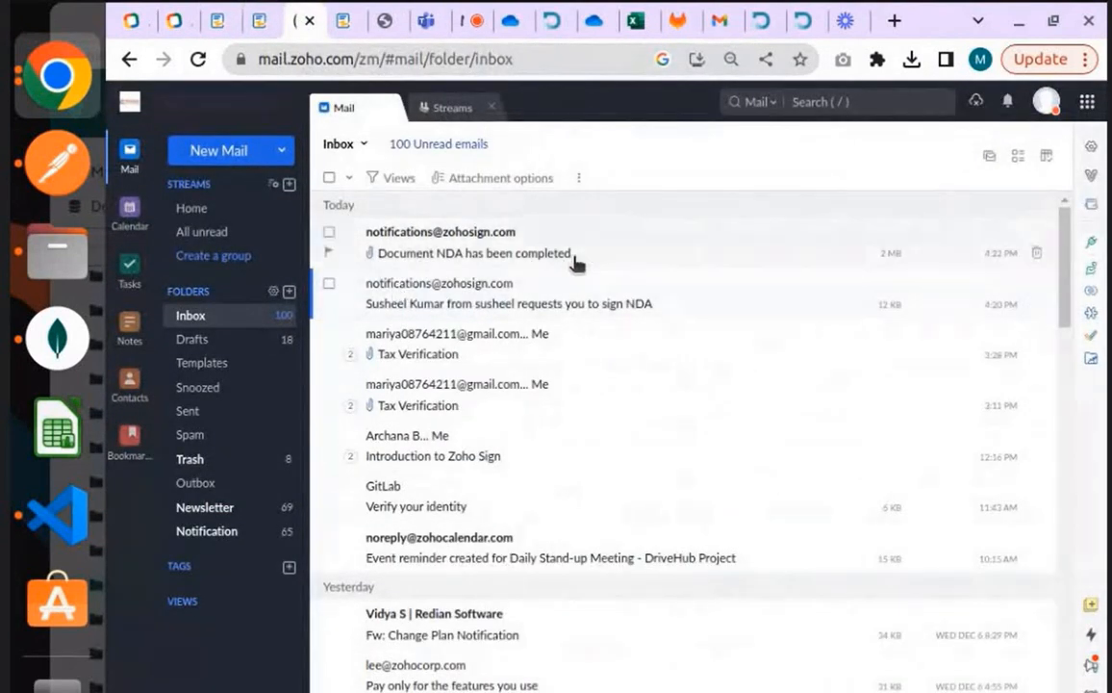
click(628, 256)
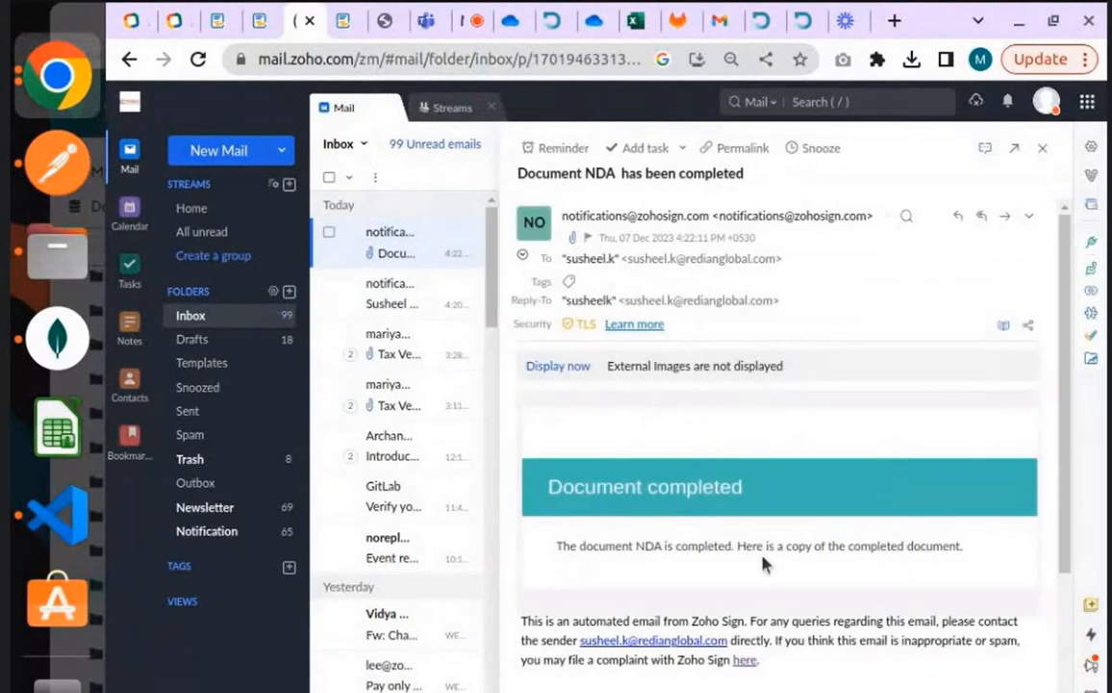
scroll(789, 615, down, 3)
scroll(789, 608, up, 2)
Return to the NDA's request details in Zoho Sign
click(468, 21)
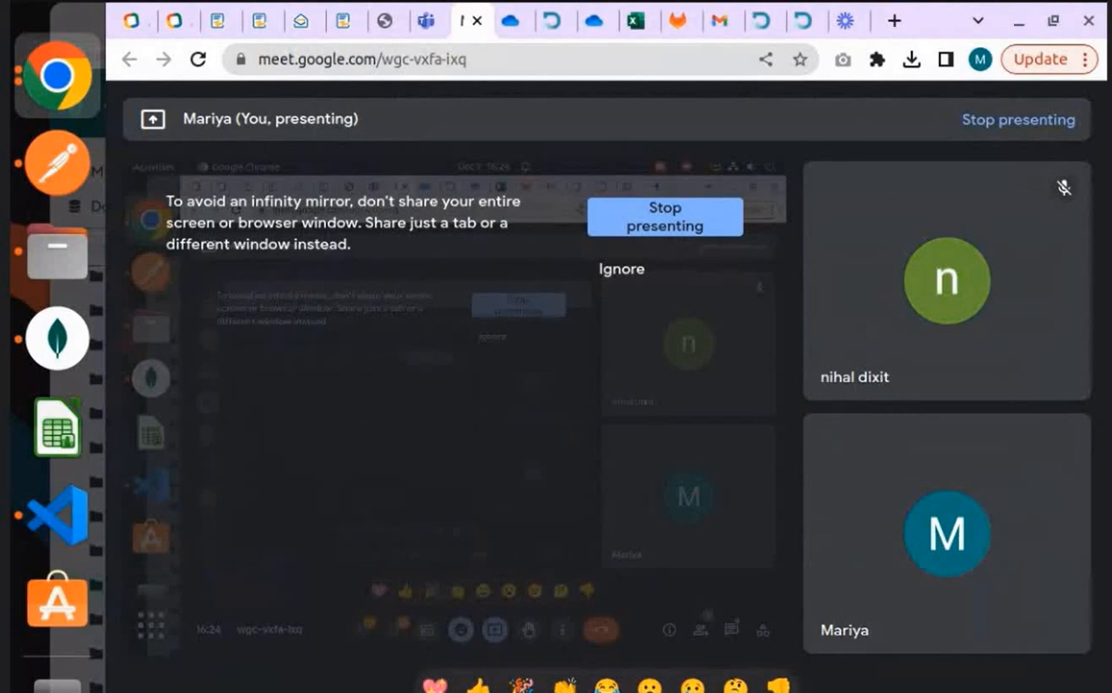
click(260, 22)
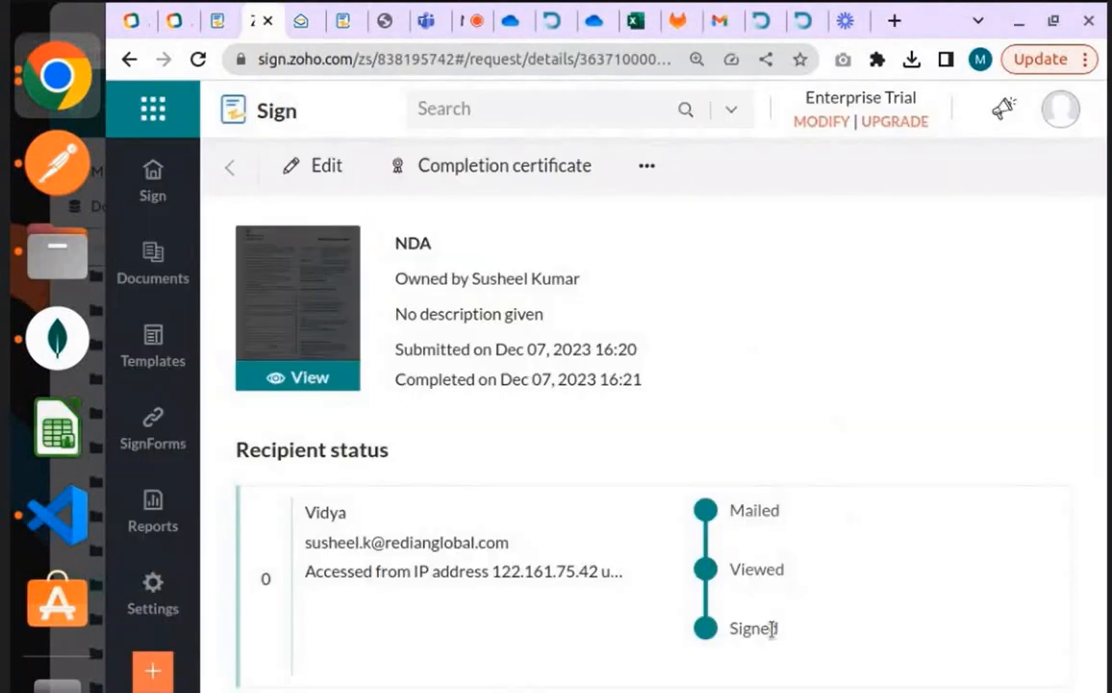